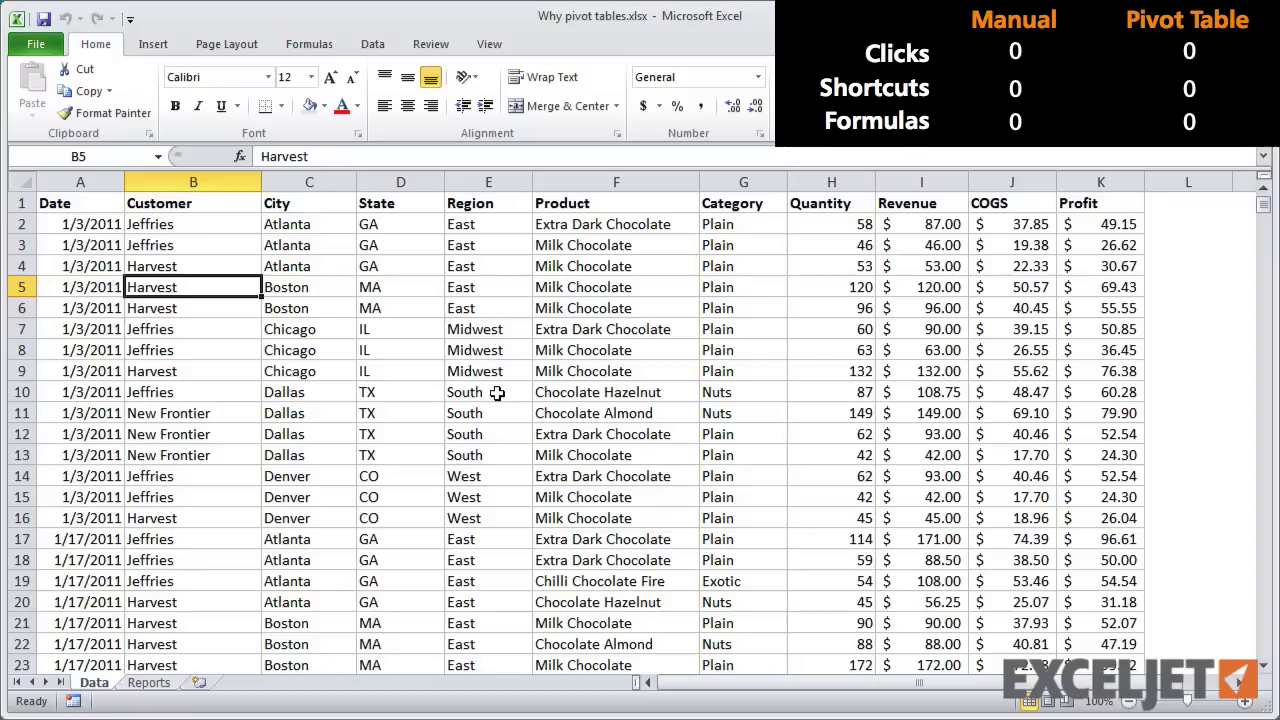
- Create range names for each sales data column from the top-row headers only
click(309, 46)
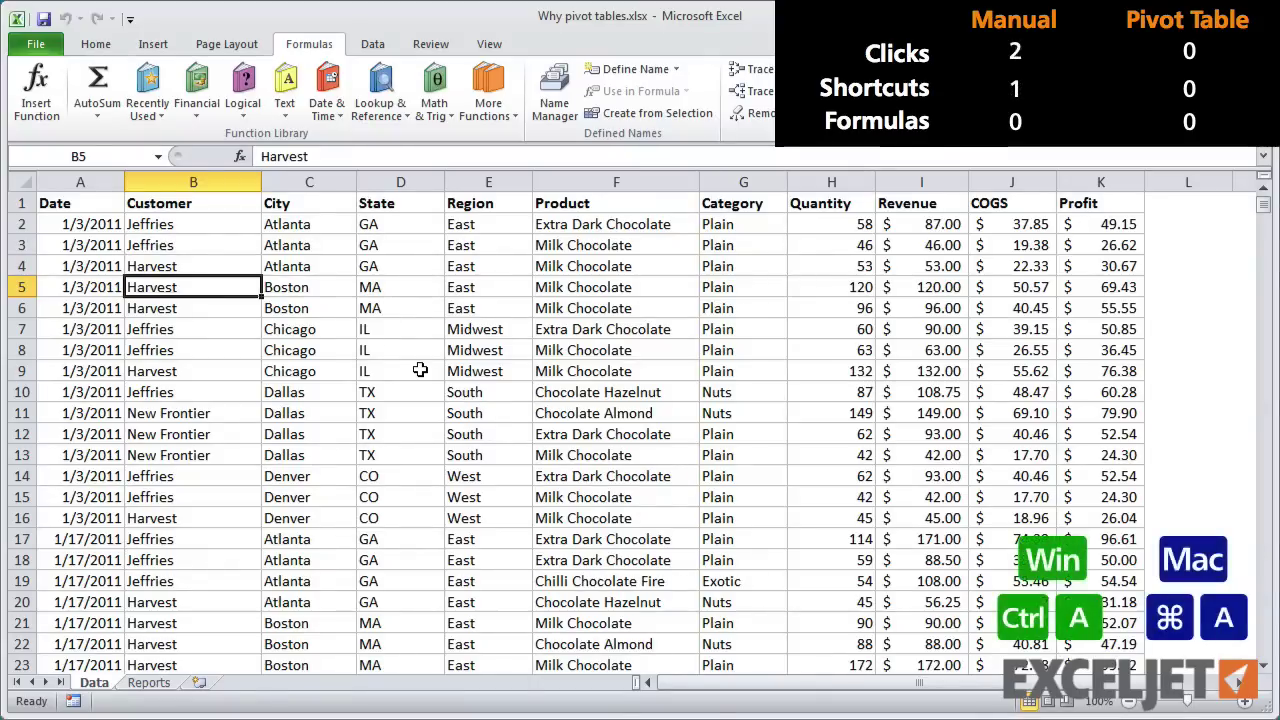
key(ctrl+a)
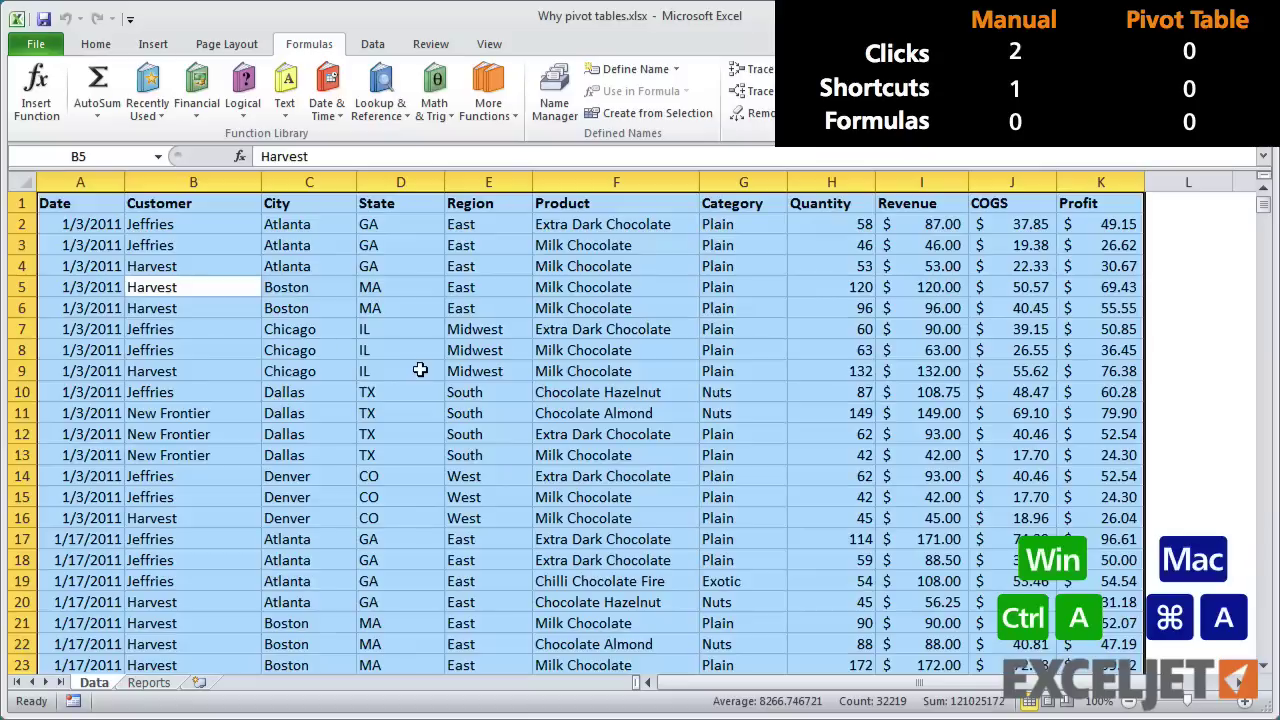
click(704, 118)
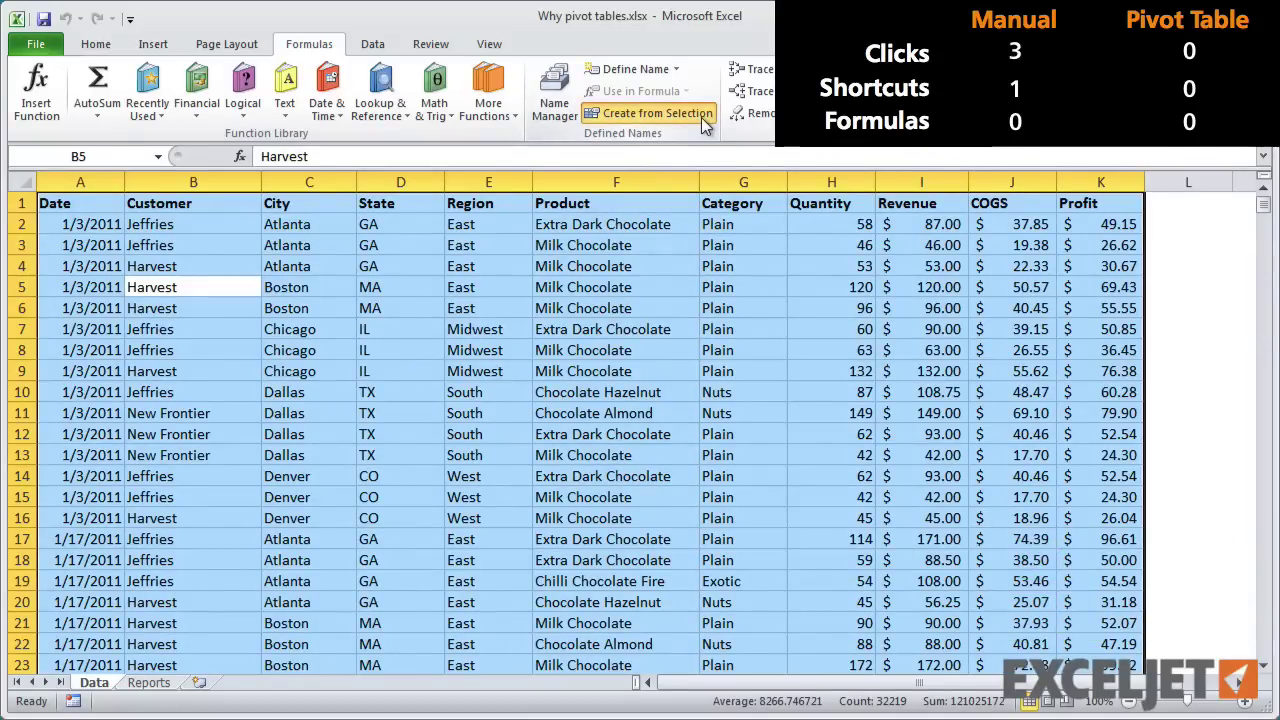
click(452, 490)
click(497, 562)
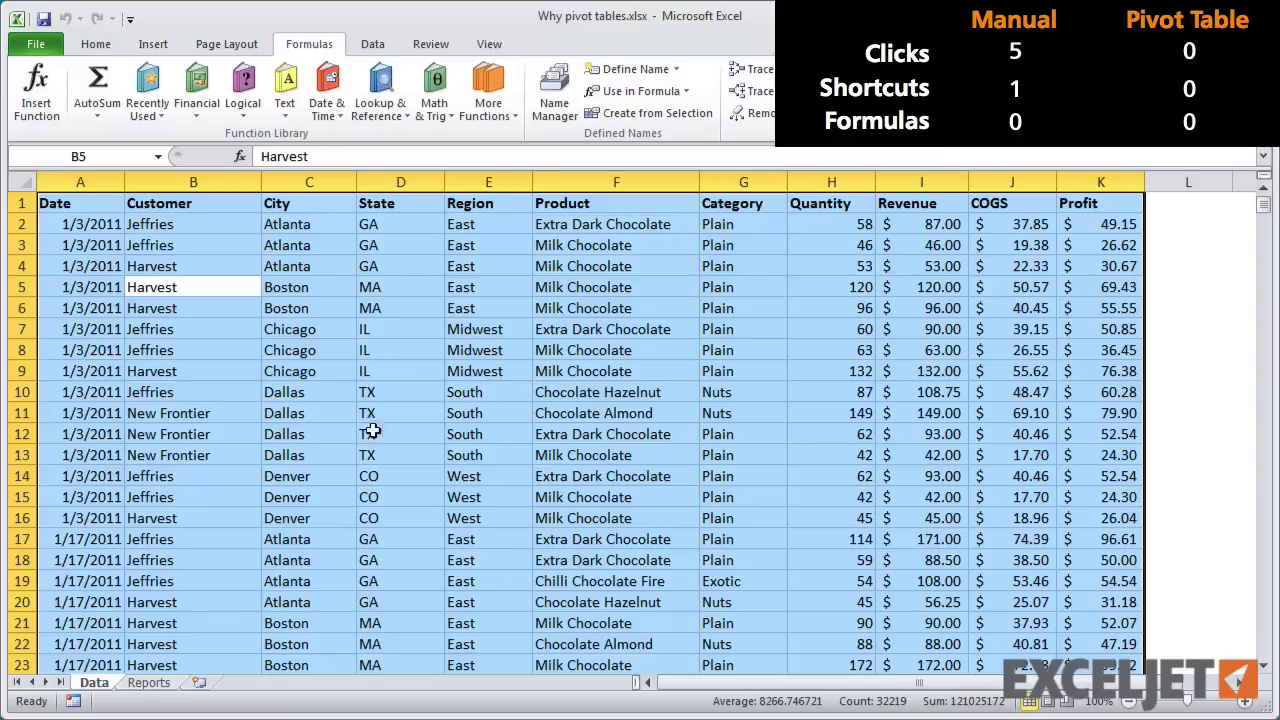
- Check the defined names and name the whole sales table 'data'
click(158, 157)
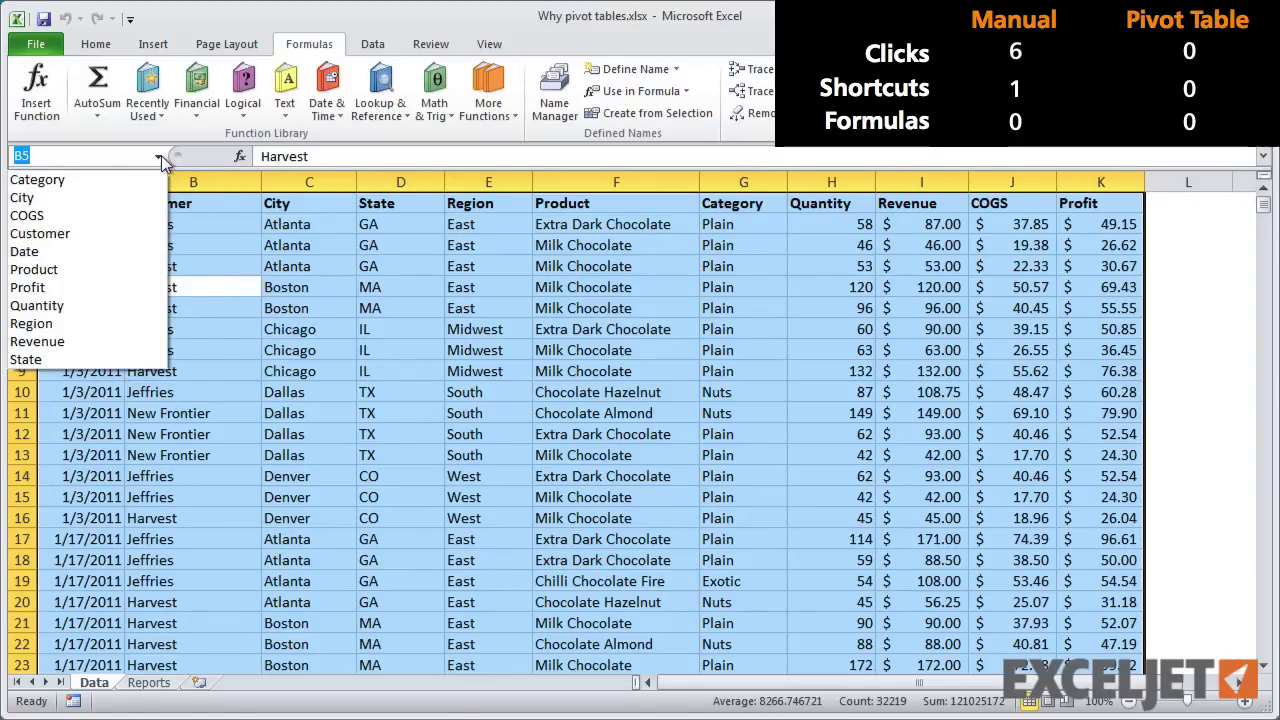
key(Escape)
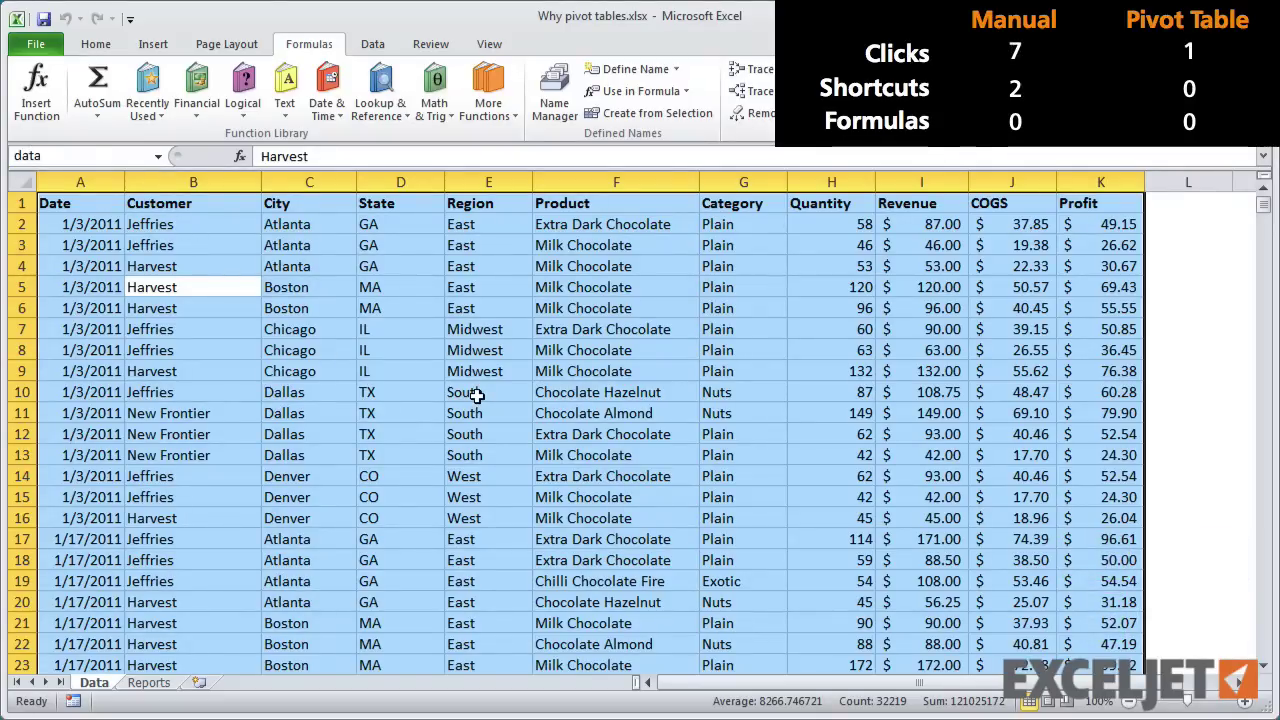
key(Return)
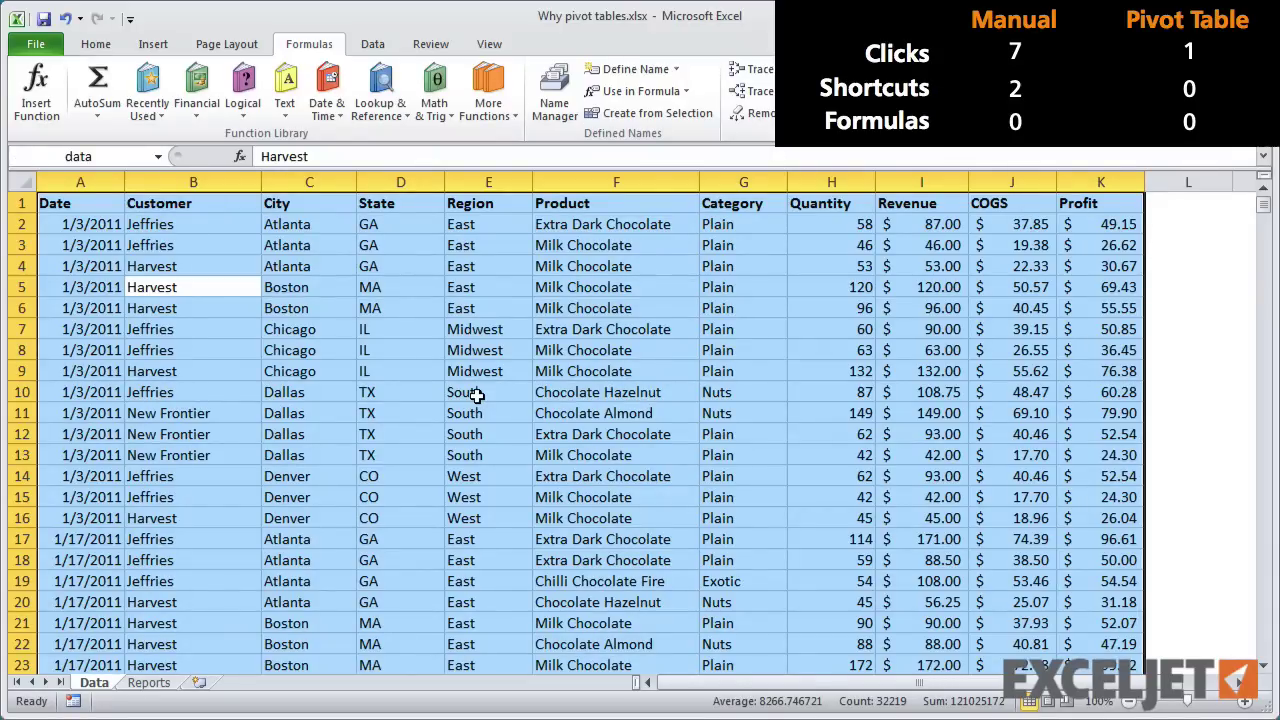
- Copy the Product column from F2 down and paste it at B6 on the Reports sheet
click(570, 226)
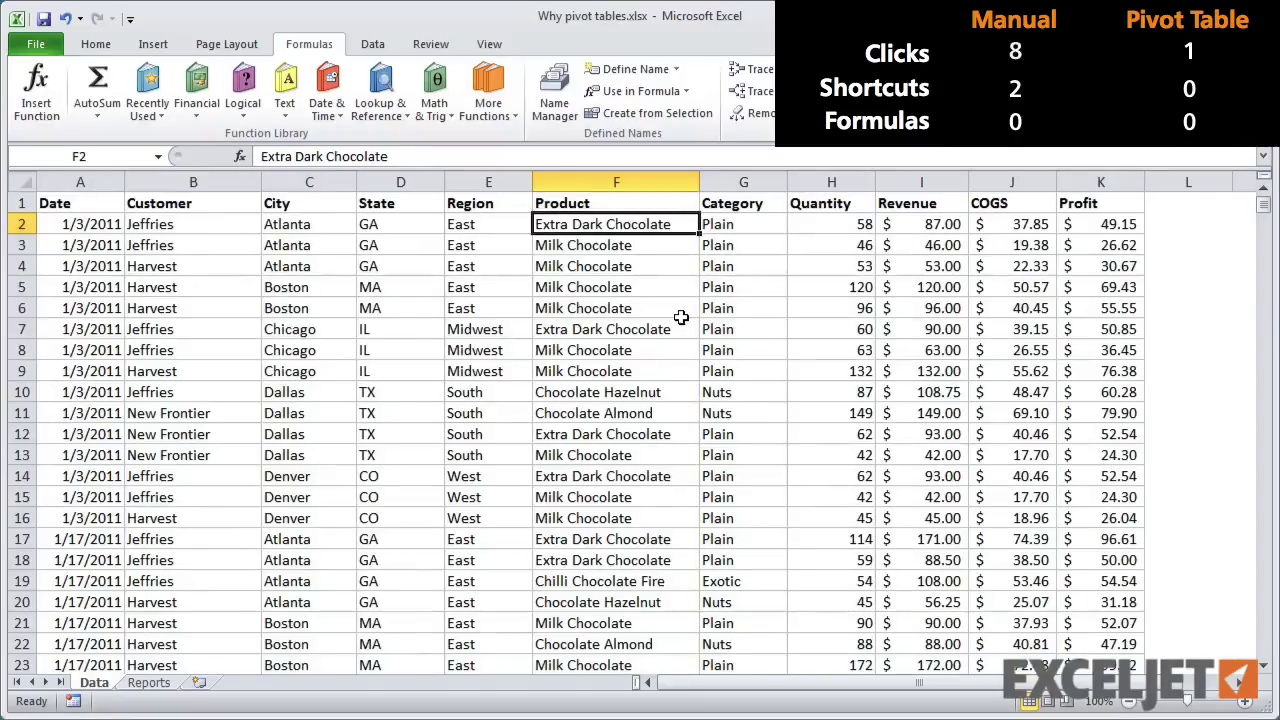
key(ctrl+shift+Down)
key(ctrl+c)
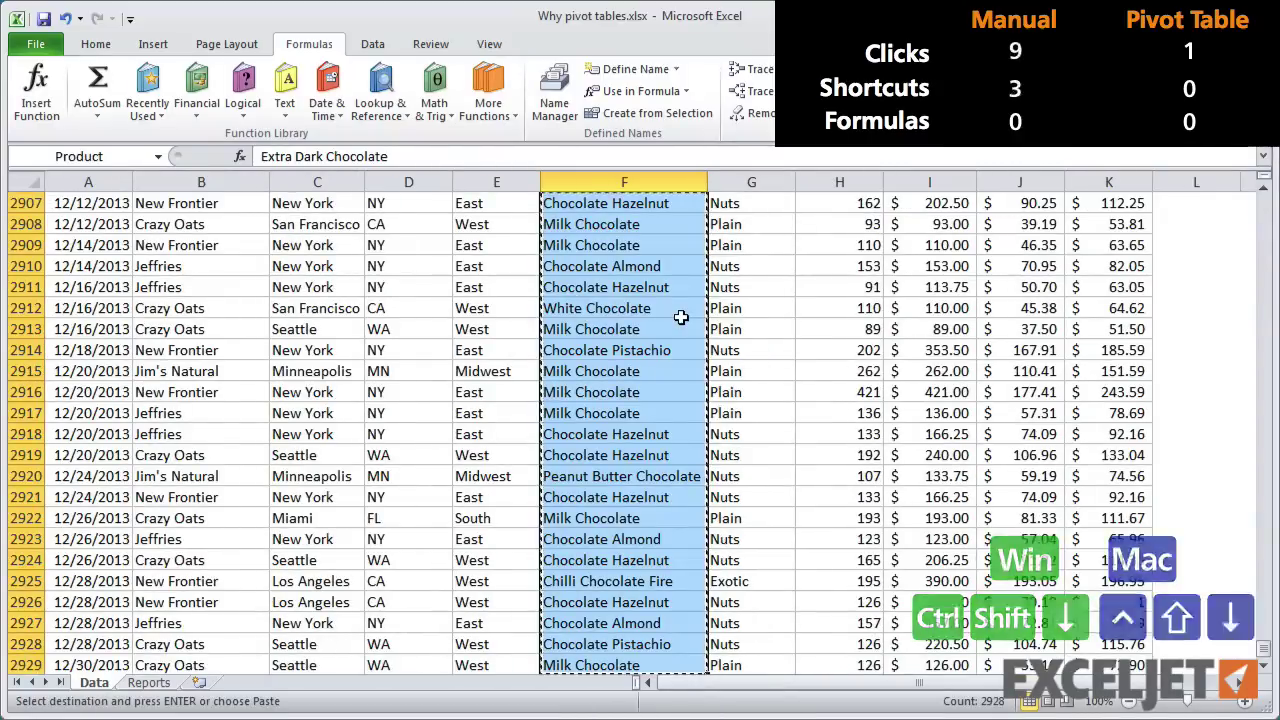
click(148, 682)
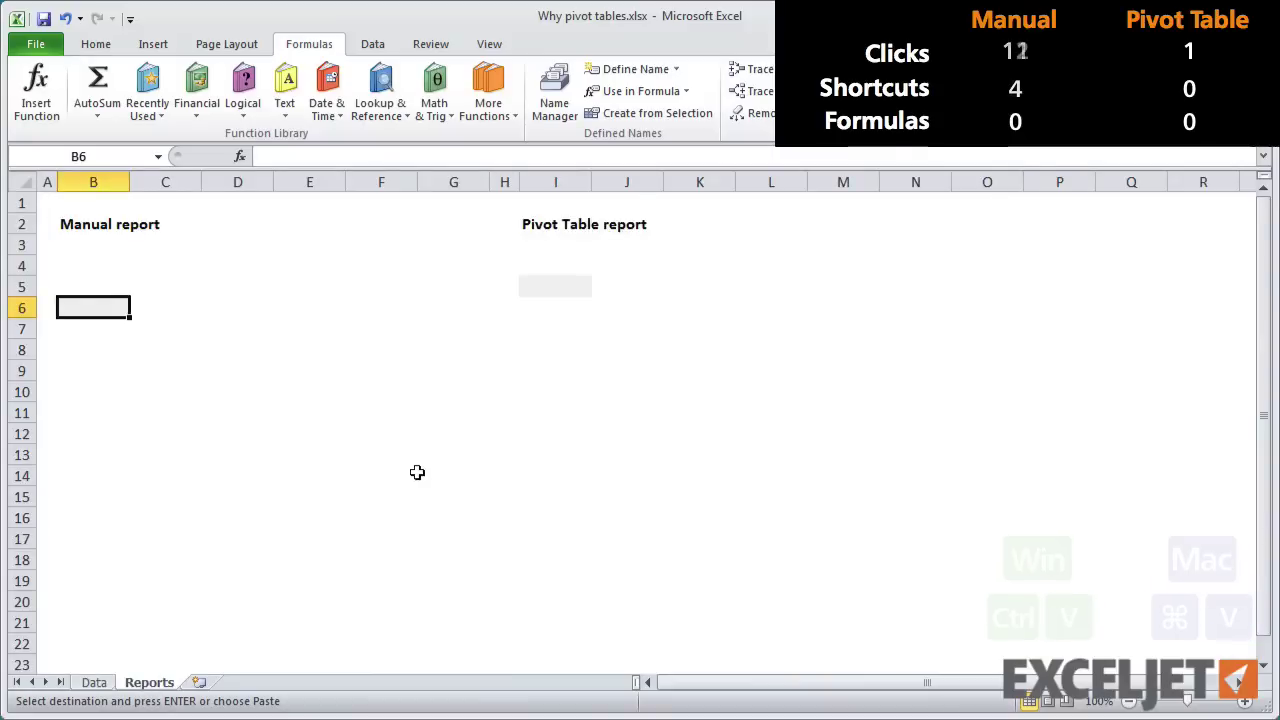
key(ctrl+v)
- Remove duplicate products and sort the remaining 11 names A to Z
click(372, 44)
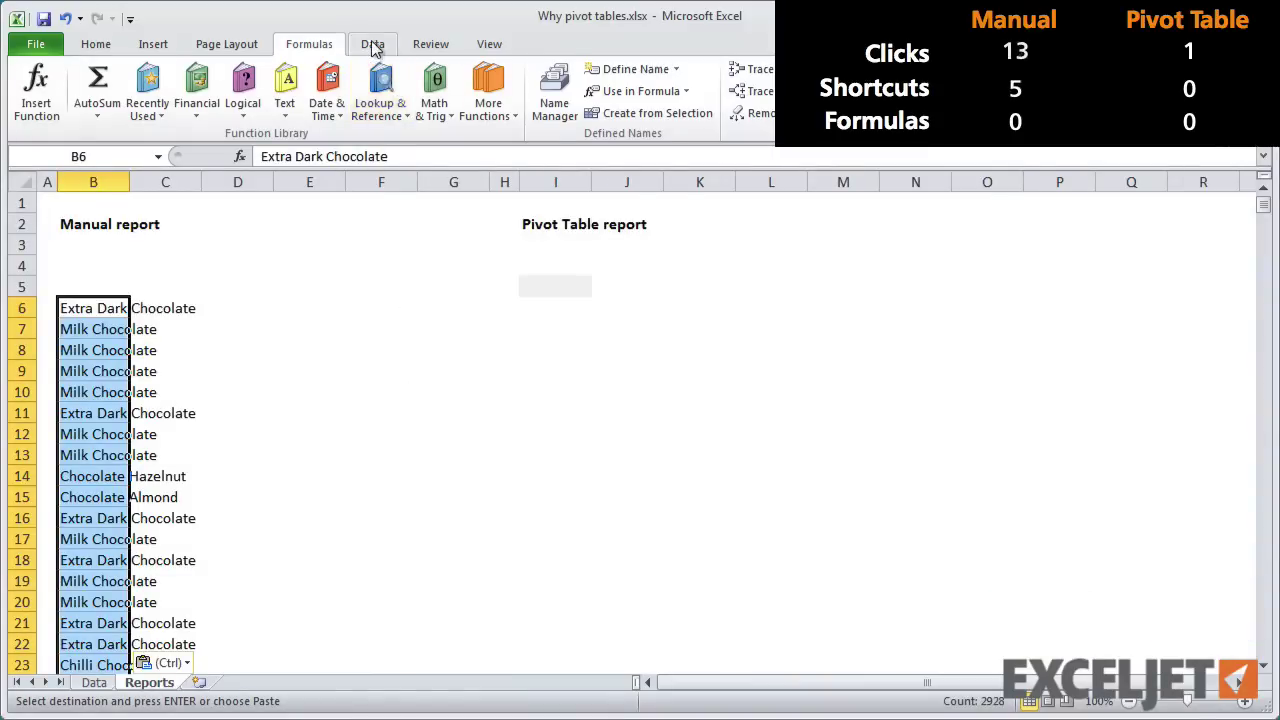
click(712, 92)
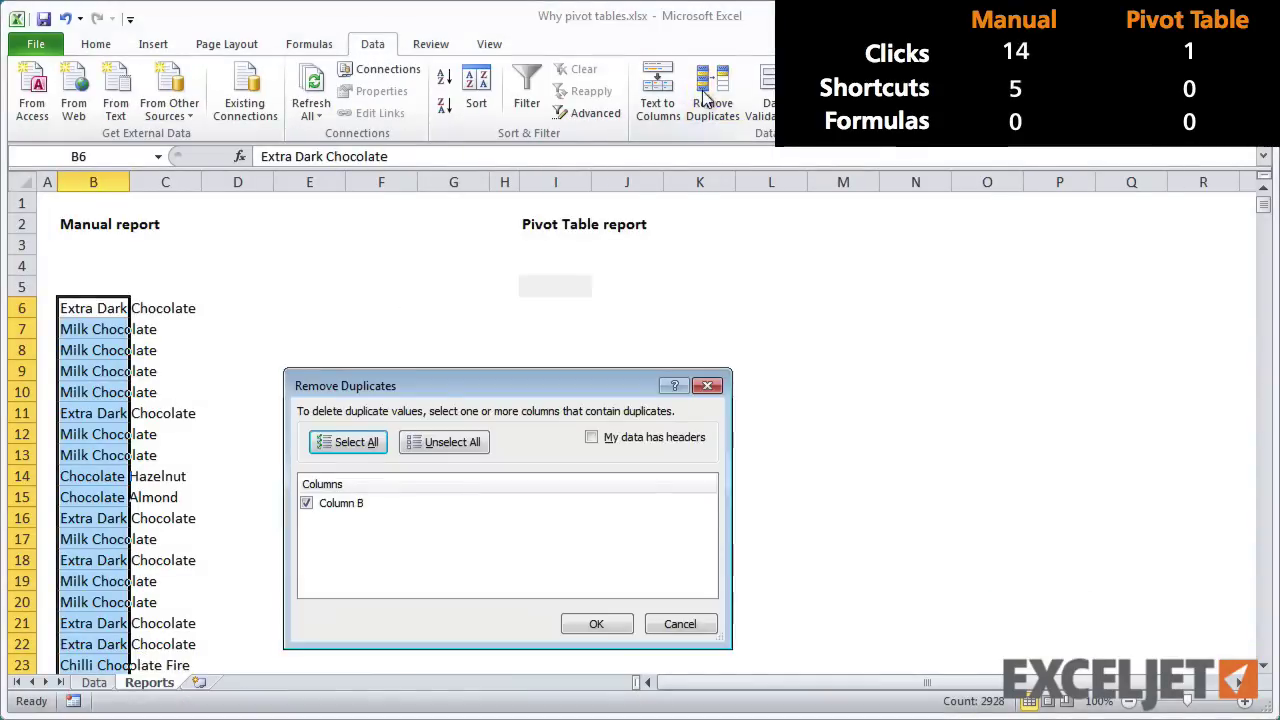
click(605, 623)
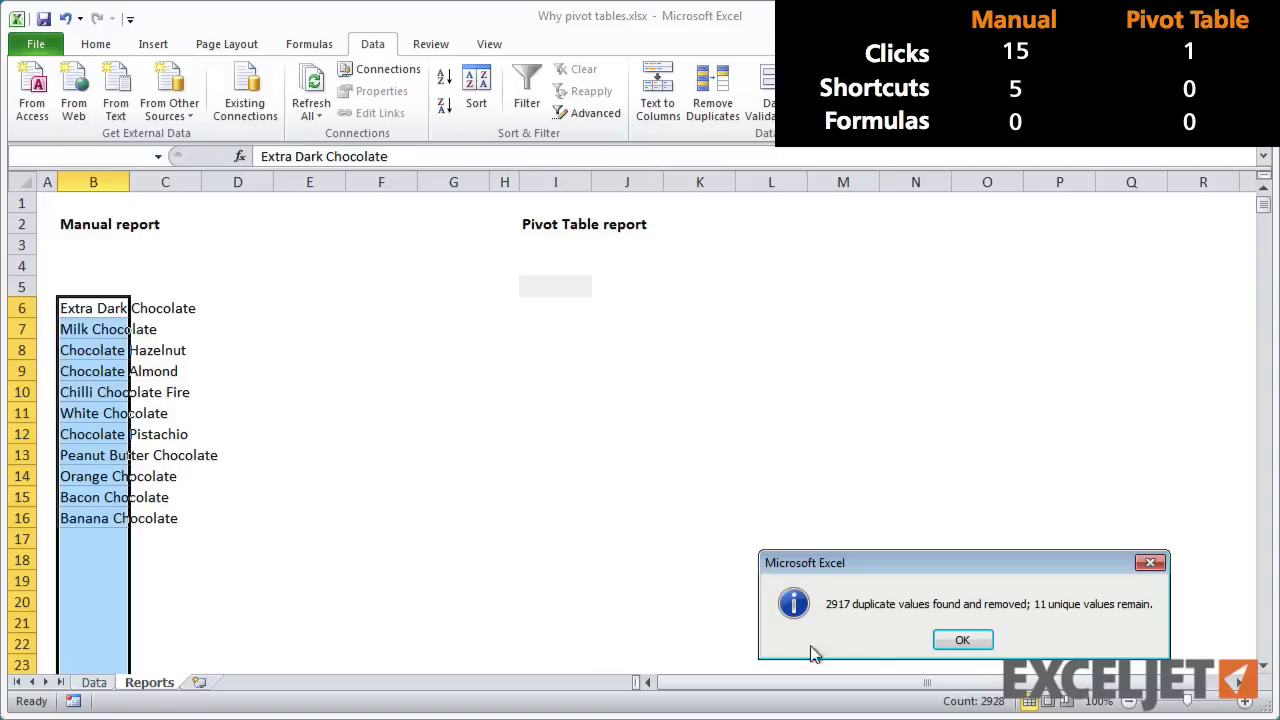
click(966, 635)
click(446, 78)
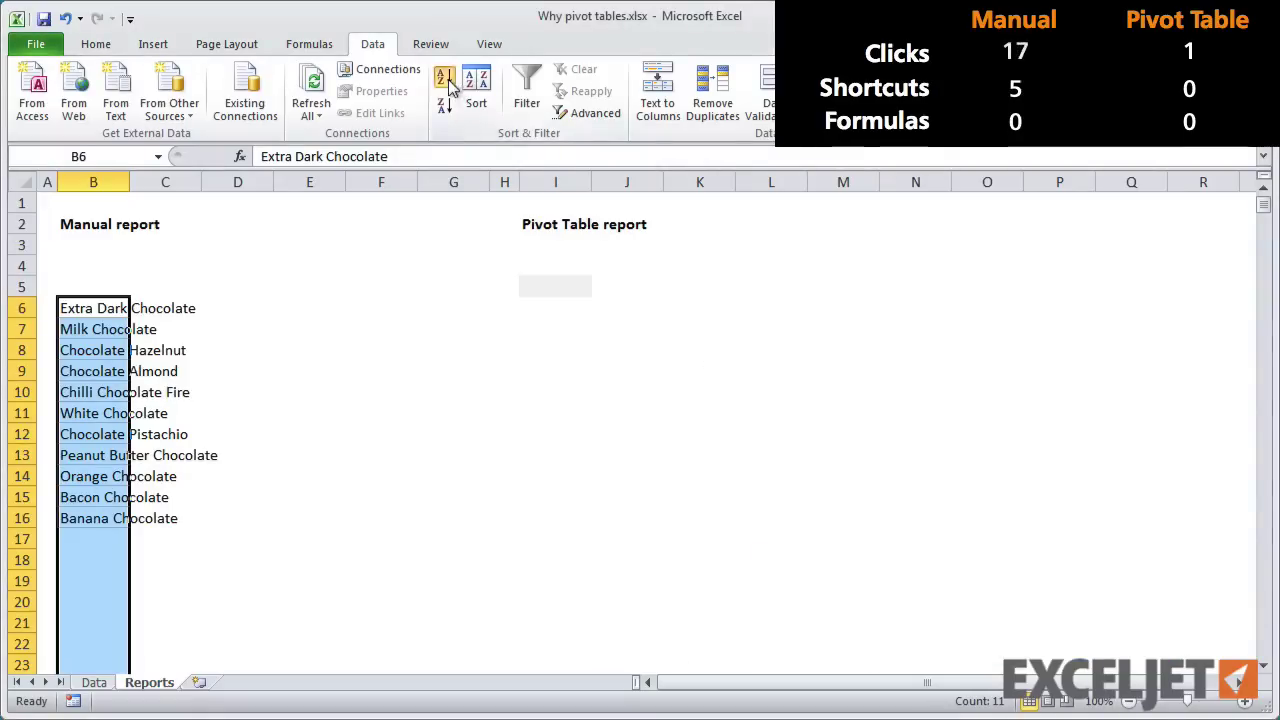
- Add 'Product' and 'Sales' headings in B5:C5, 'Total' in B17, and autofit column B
click(105, 287)
text(Product)
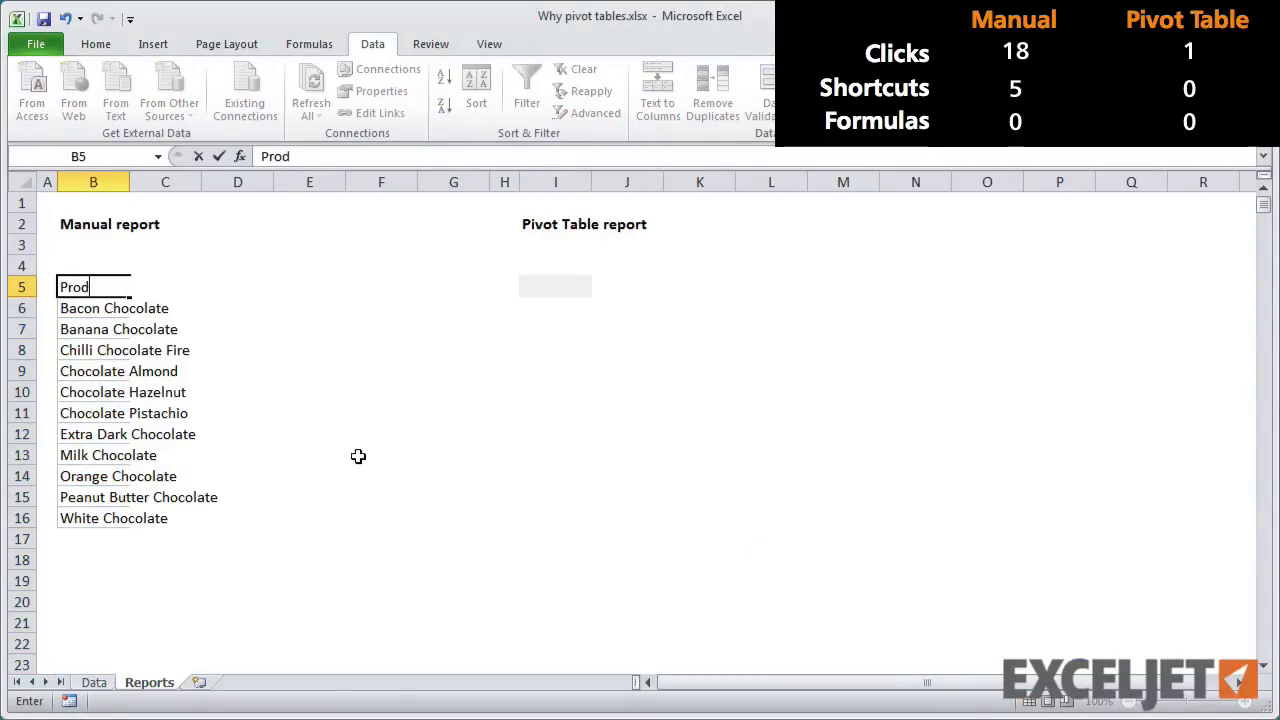
key(Tab)
text(Sales)
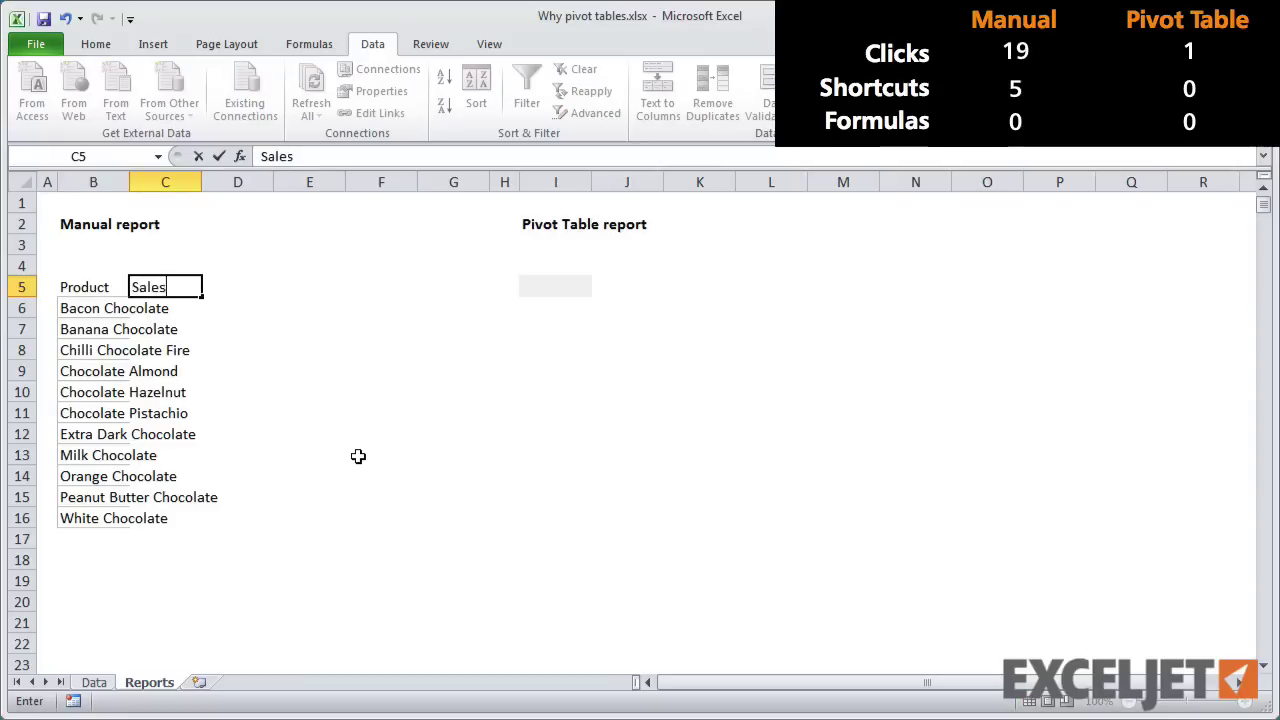
click(182, 184)
click(238, 316)
click(144, 538)
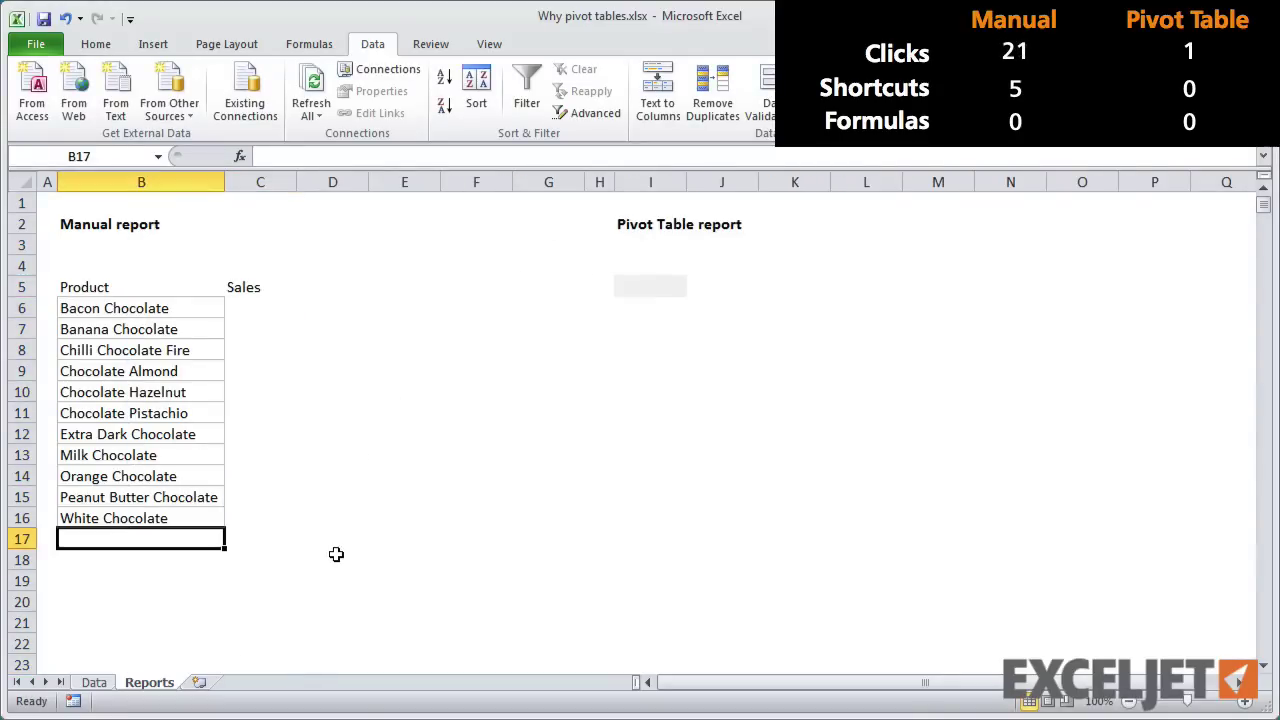
text(Total)
key(Tab)
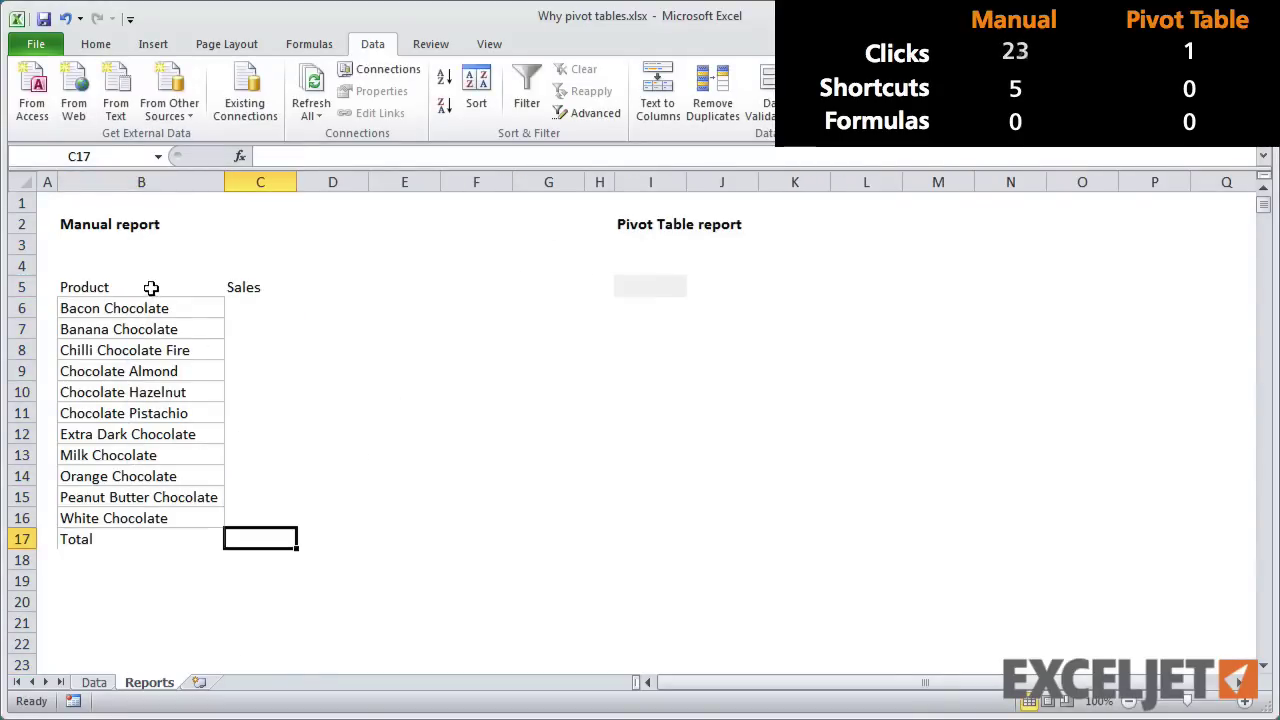
- Give B5:C17 light-coloured outline and inside borders
drag(149, 286, 243, 531)
key(ctrl+1)
click(384, 518)
click(283, 577)
click(529, 377)
click(633, 706)
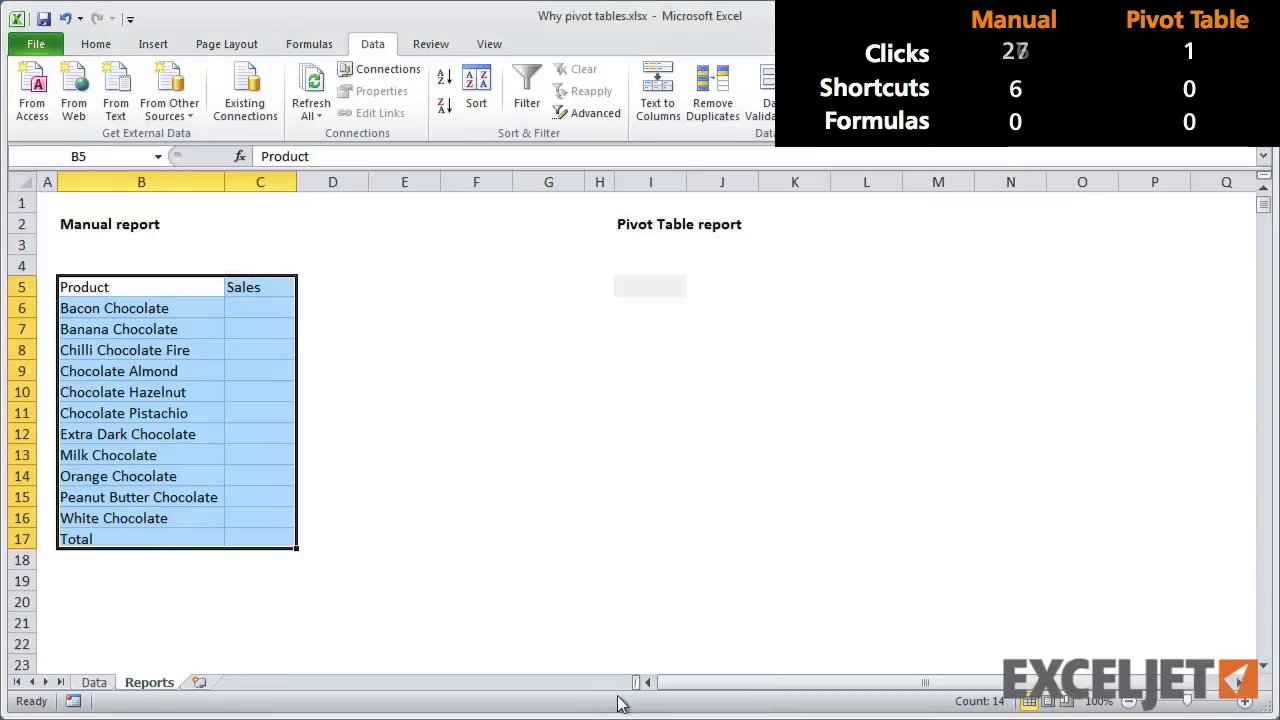
- Make the Total row B17:C17 bold and shade the header cells B5:C5
drag(186, 543, 260, 539)
key(ctrl+b)
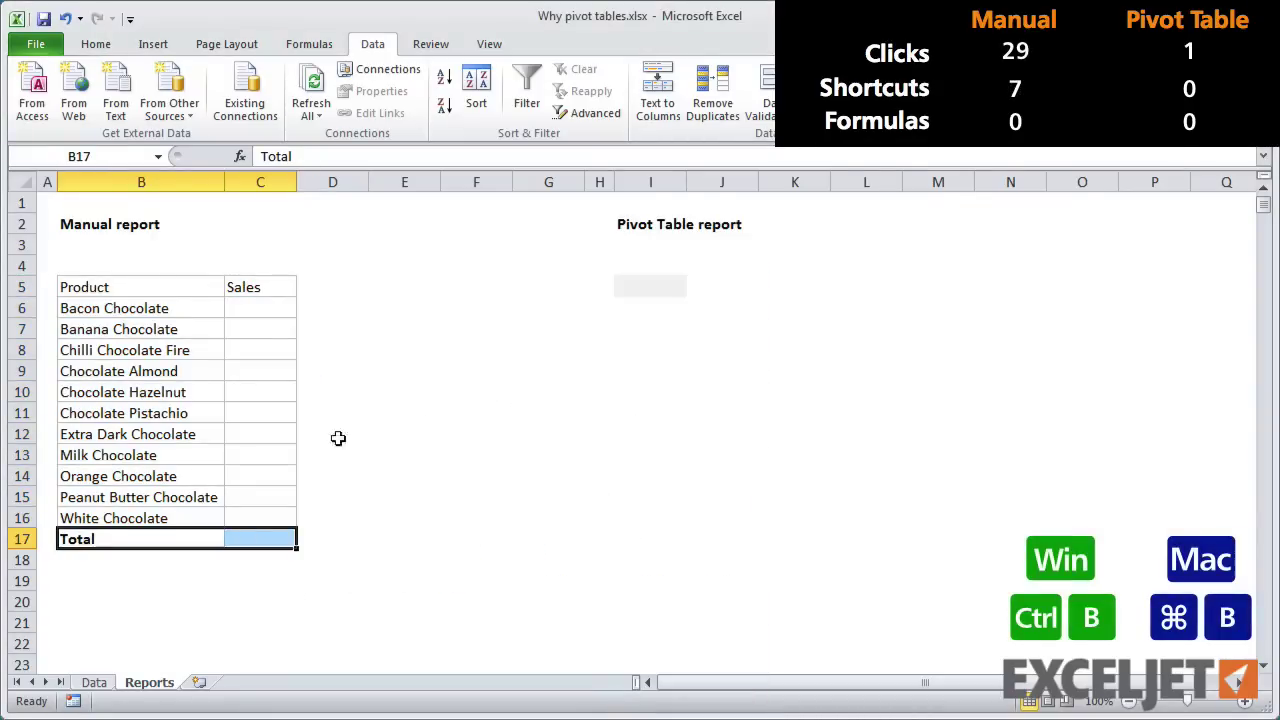
drag(172, 287, 240, 288)
click(96, 44)
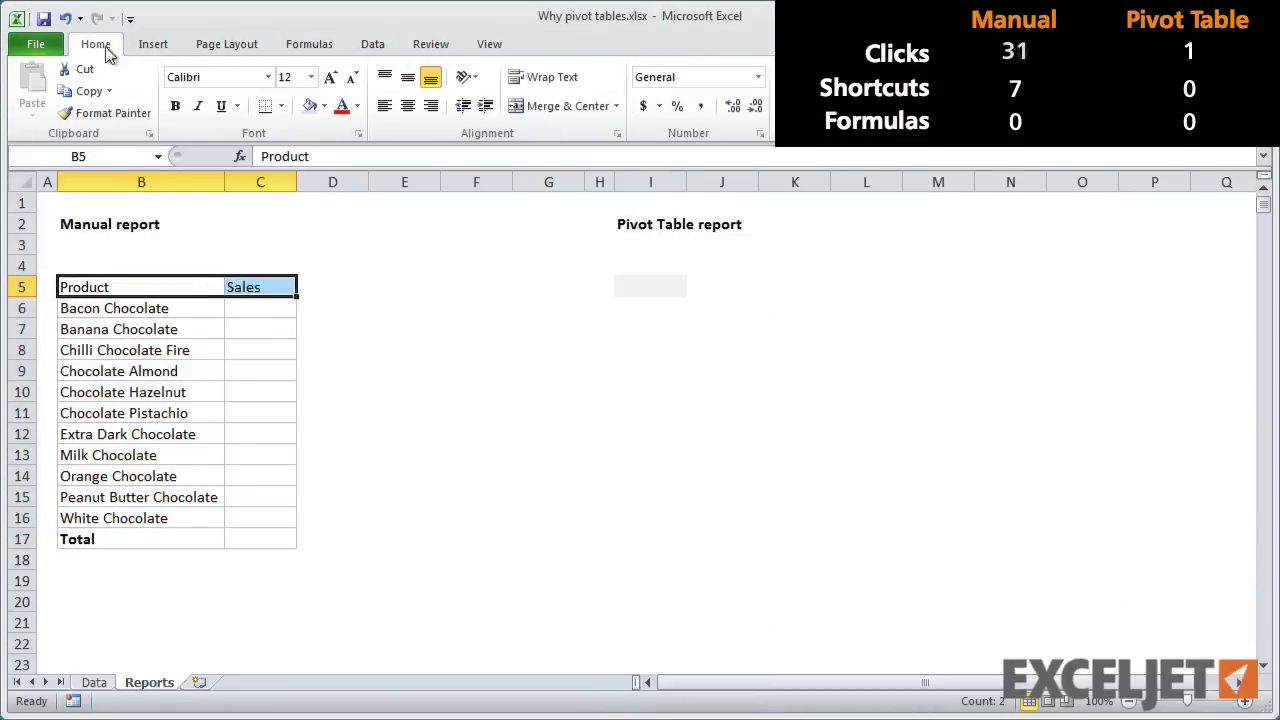
click(310, 105)
click(276, 305)
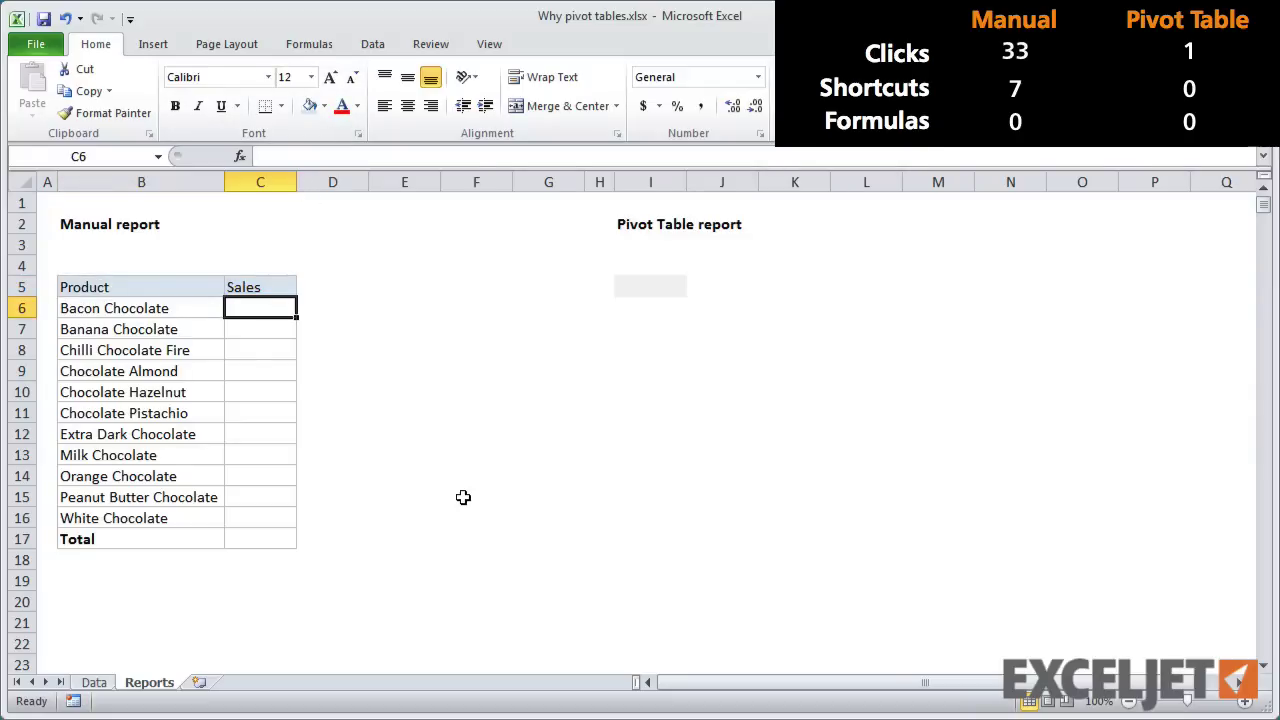
- Enter =SUMIFS(Revenue,Product,B6) in C6 and fill it down to C16
text(=sumifs()
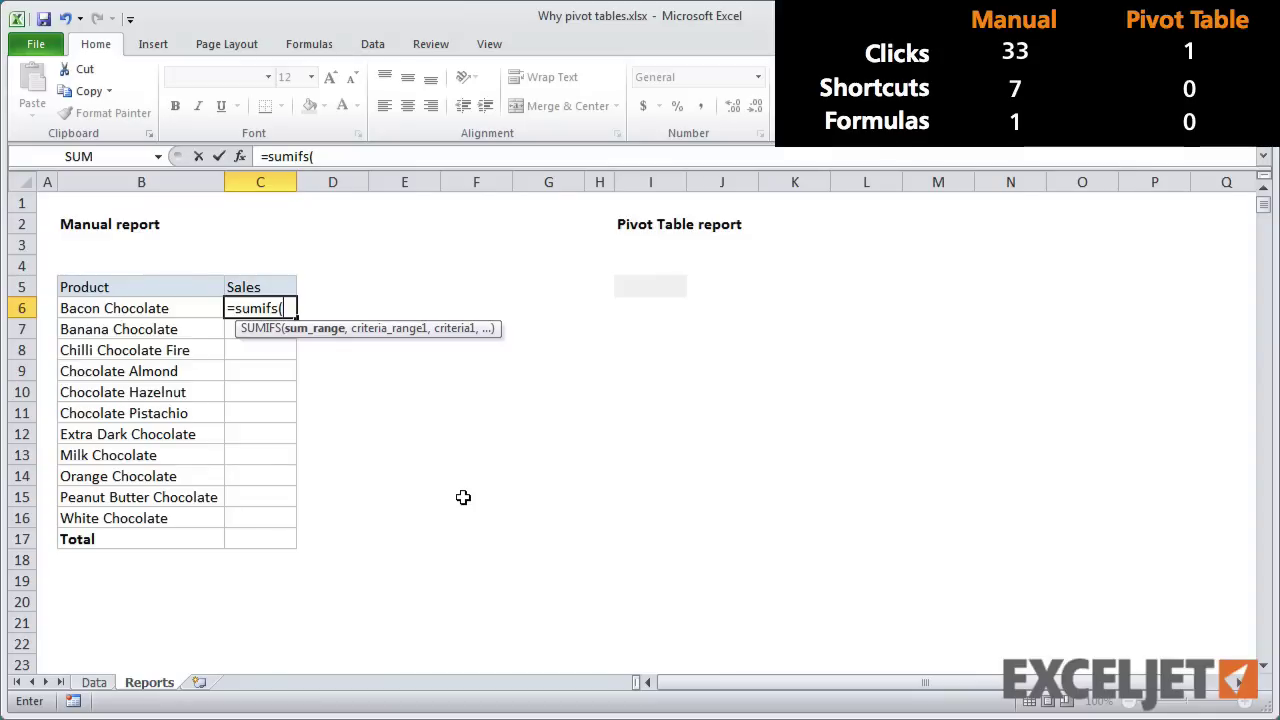
text(revenue,)
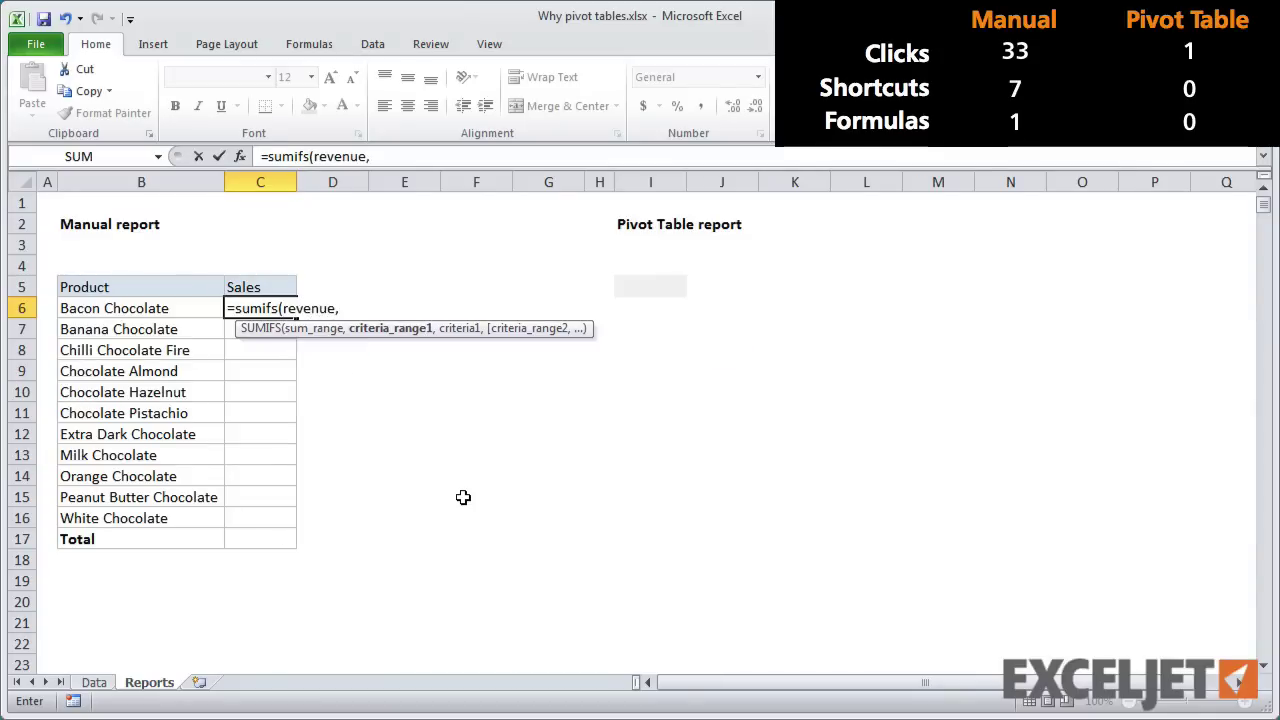
text(pro)
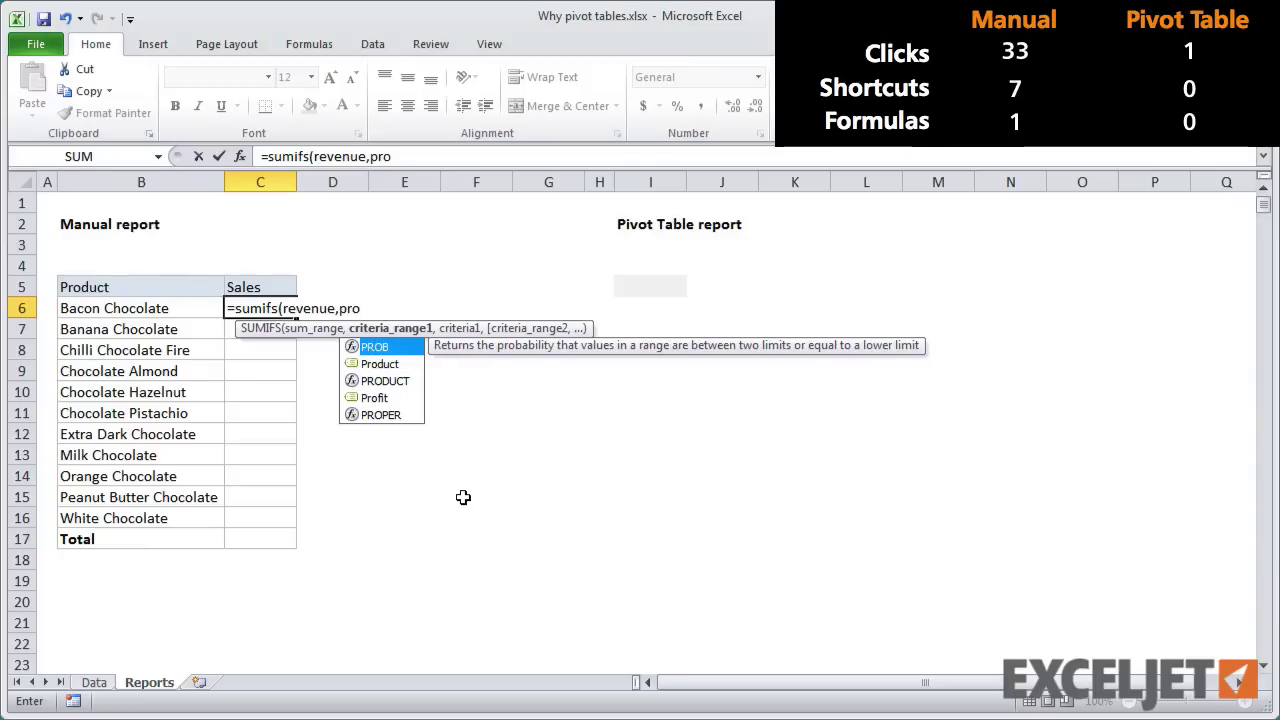
text(duct,)
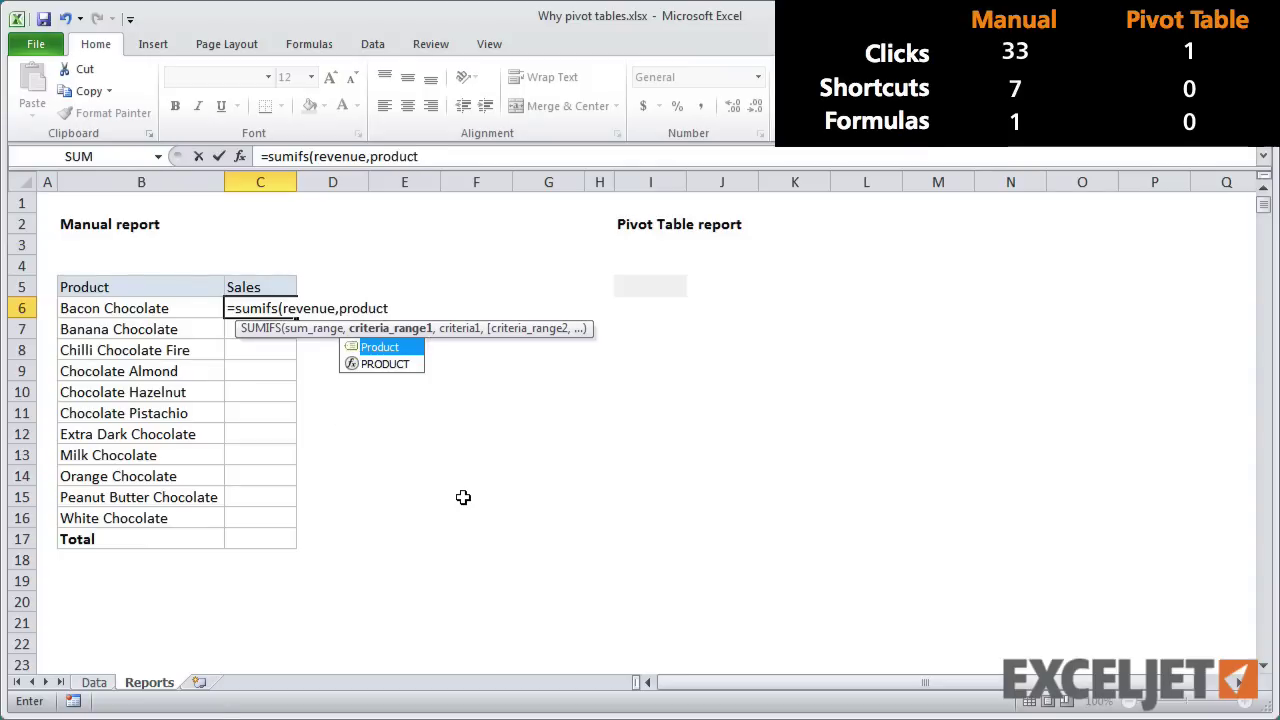
click(164, 308)
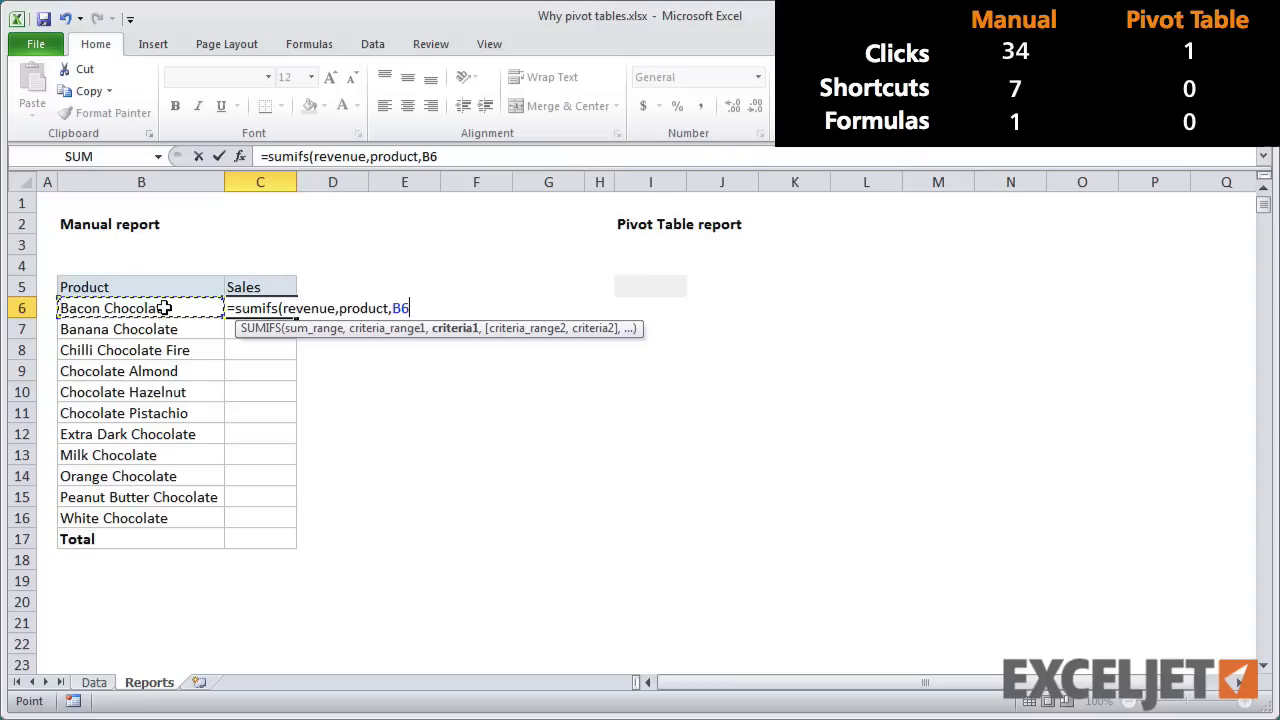
key(Return)
click(266, 308)
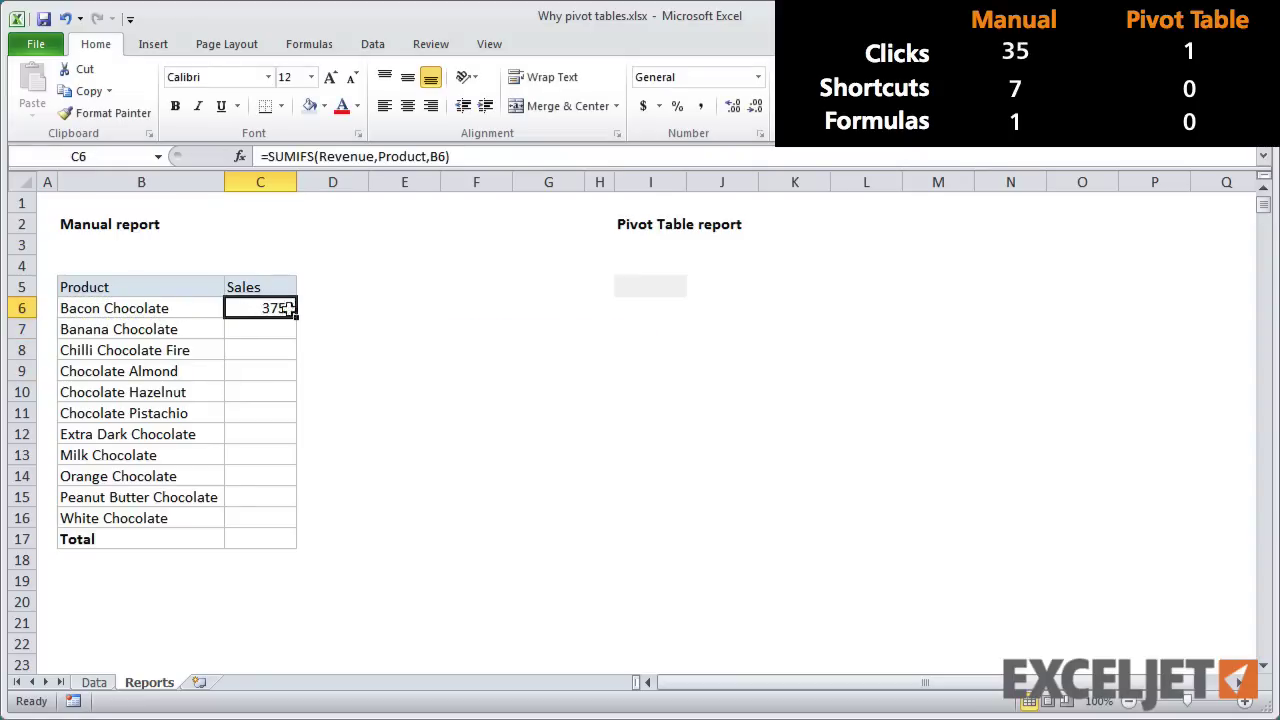
drag(298, 318, 262, 528)
- Sum the product sales in C17 with AutoSum, giving 278469.5
click(247, 547)
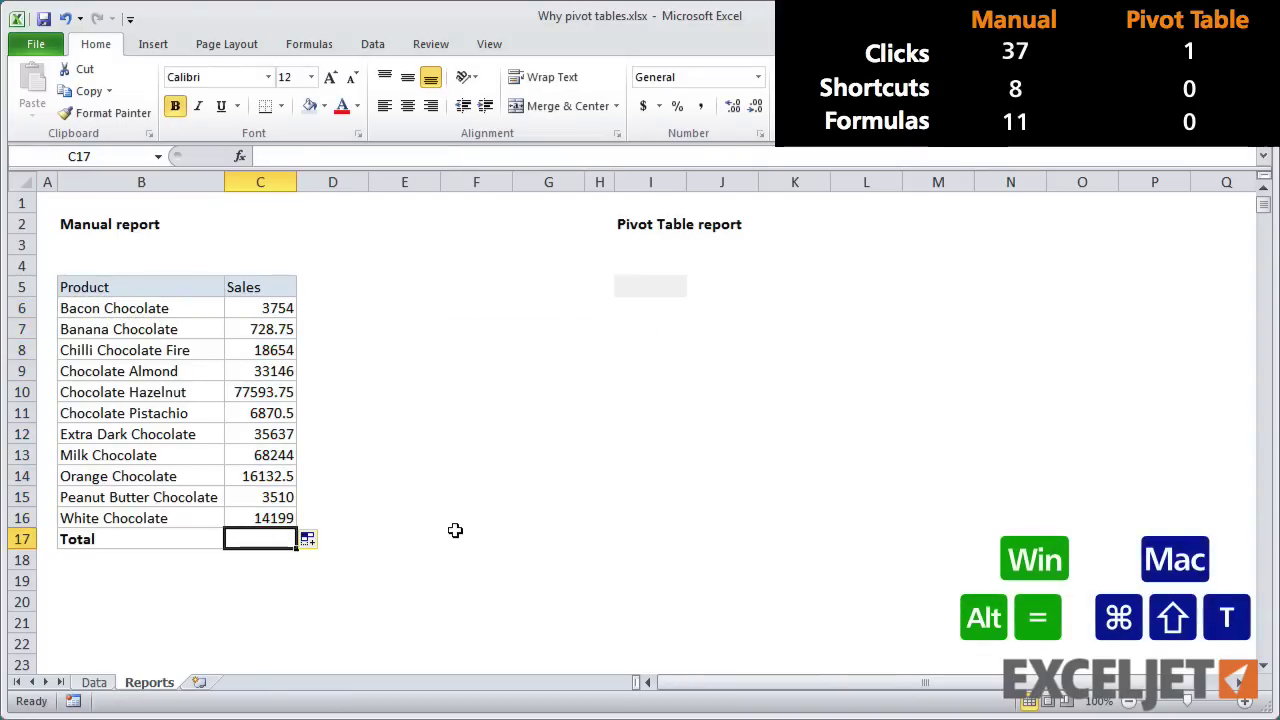
key(alt+equal)
key(Return)
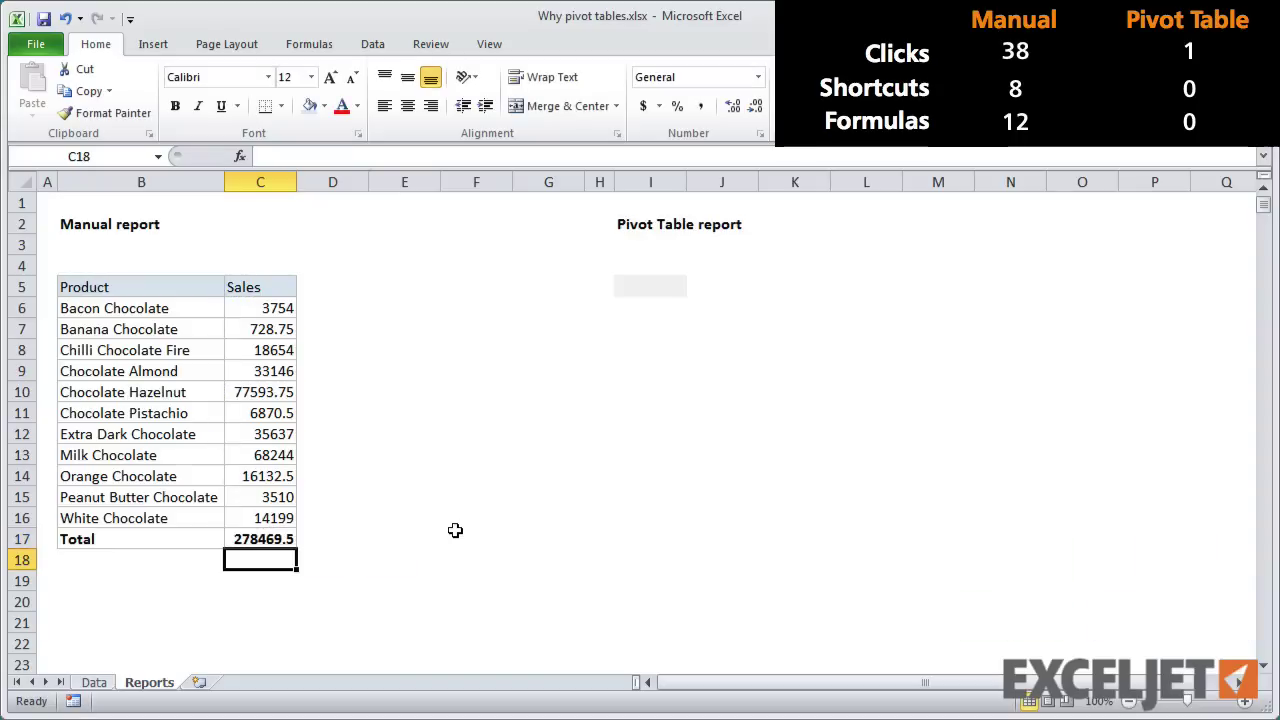
- Format C6:C17 as currency with no decimal places
drag(266, 300, 280, 530)
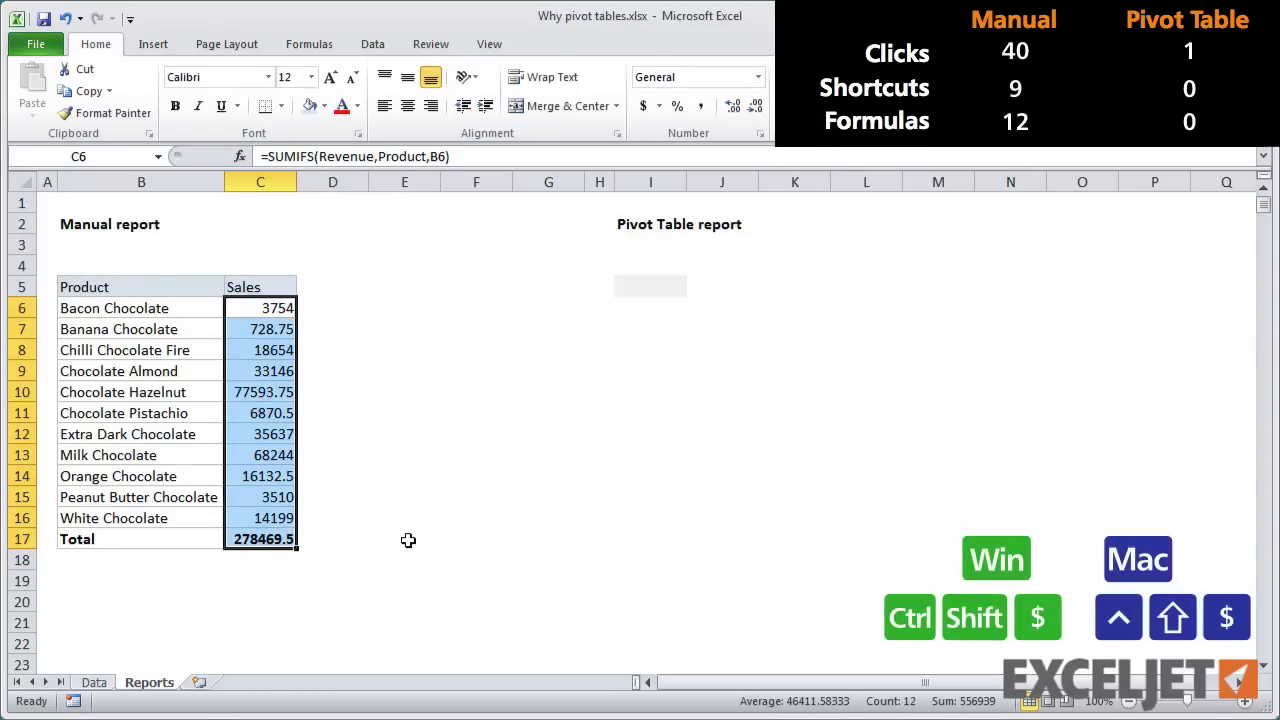
key(ctrl+shift+4)
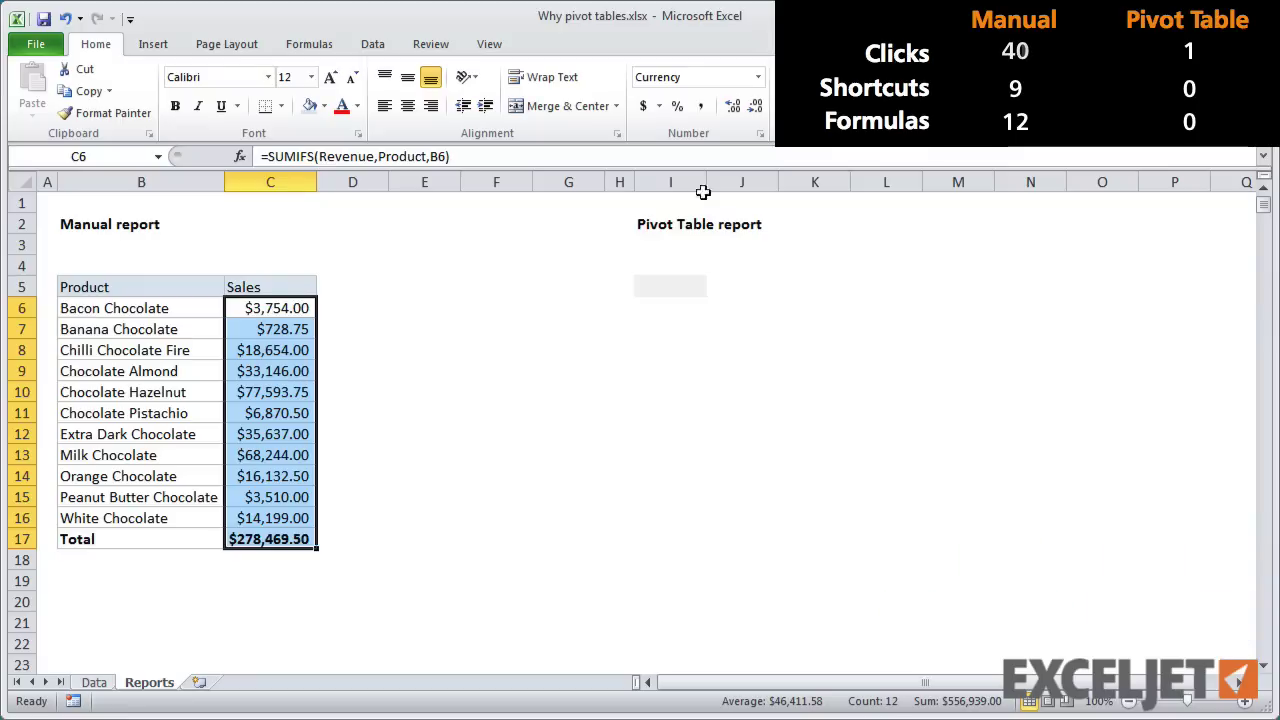
double_click(756, 107)
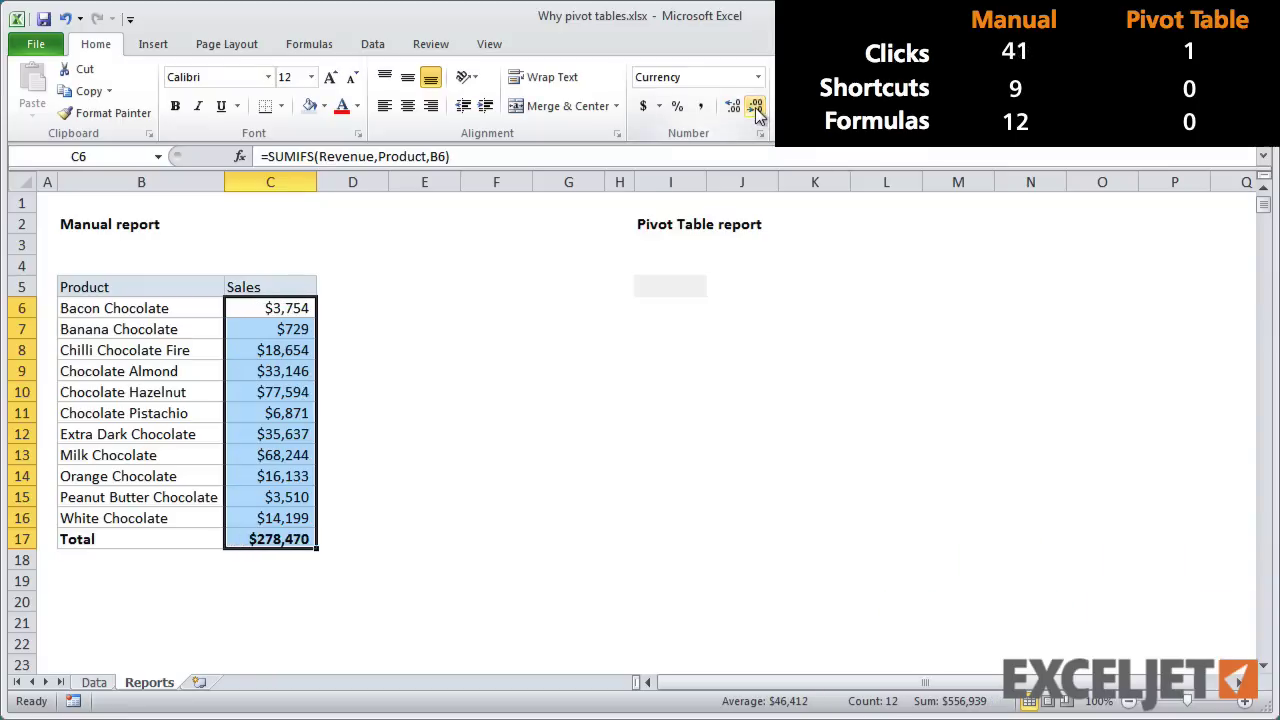
click(125, 585)
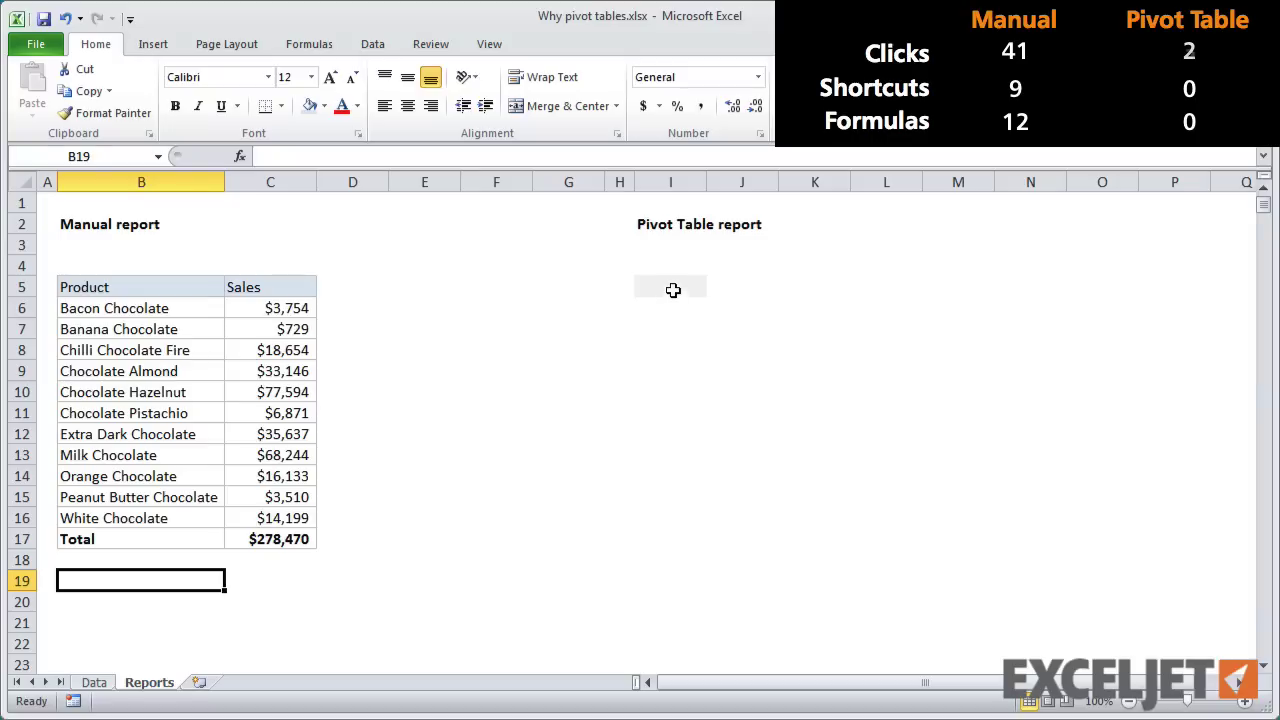
click(673, 288)
- Insert a pivot table at I5 from range 'data' with Product rows and summed Revenue
click(153, 45)
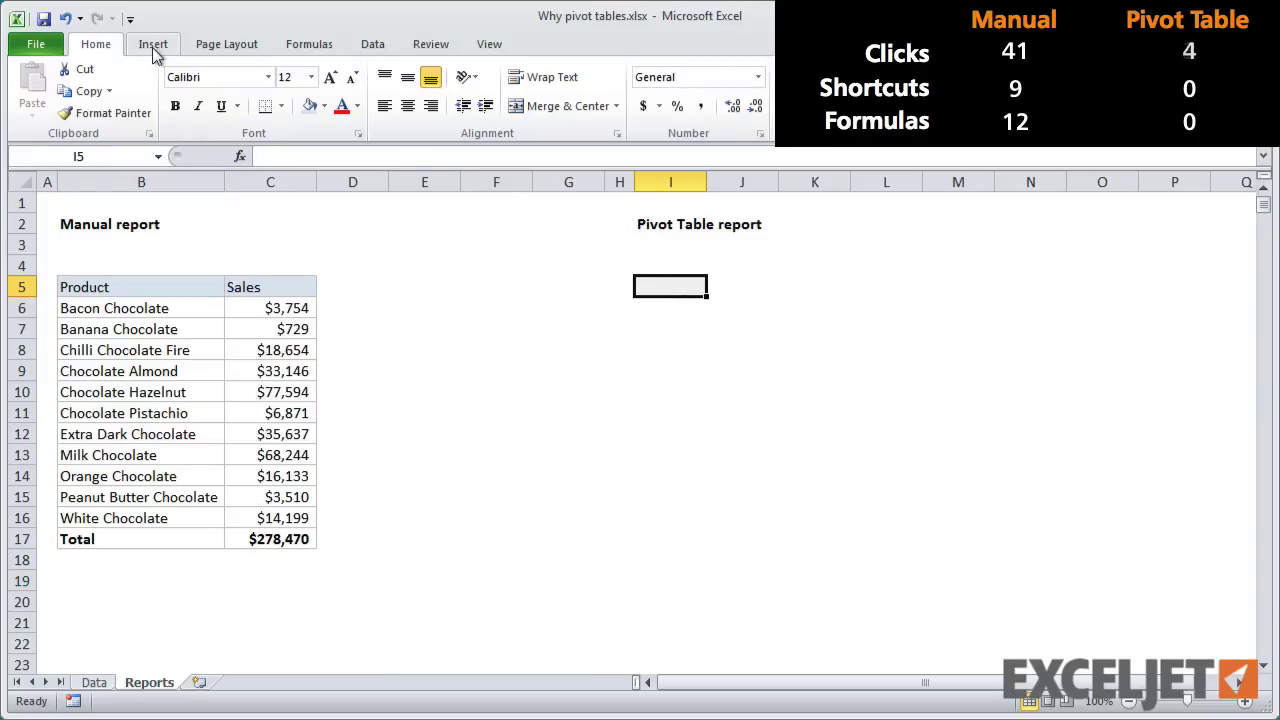
click(40, 85)
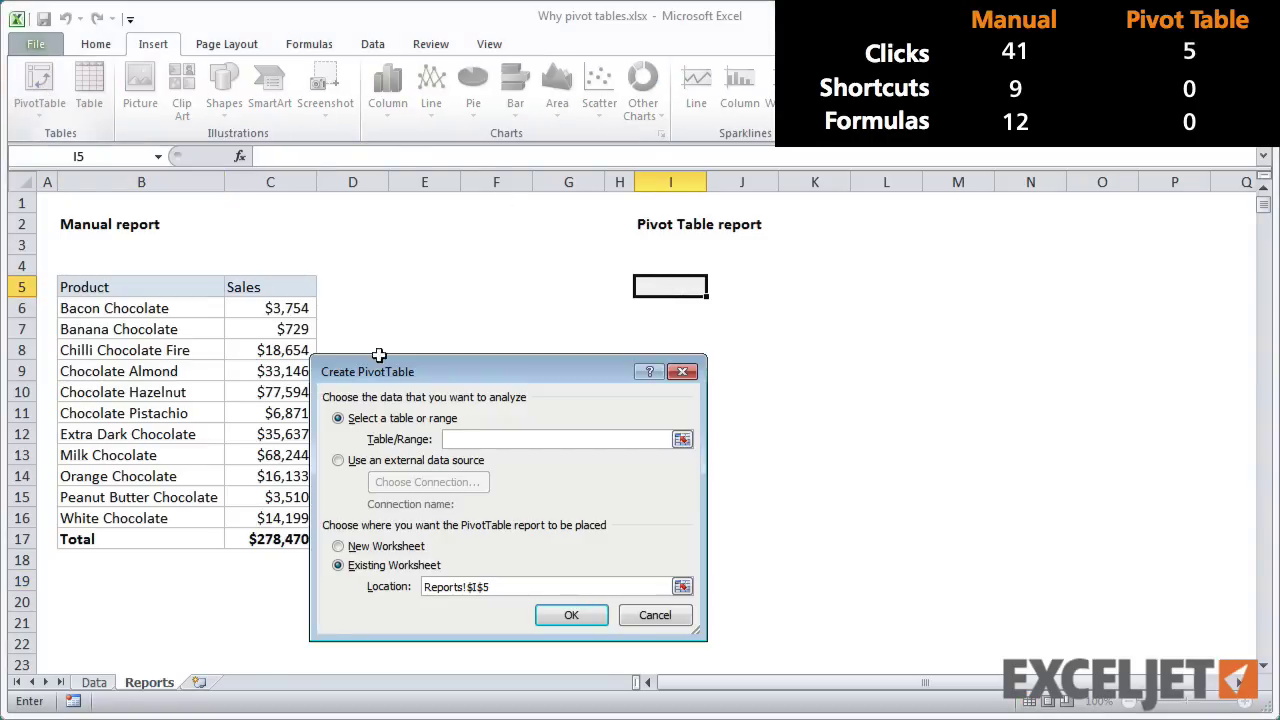
text(data)
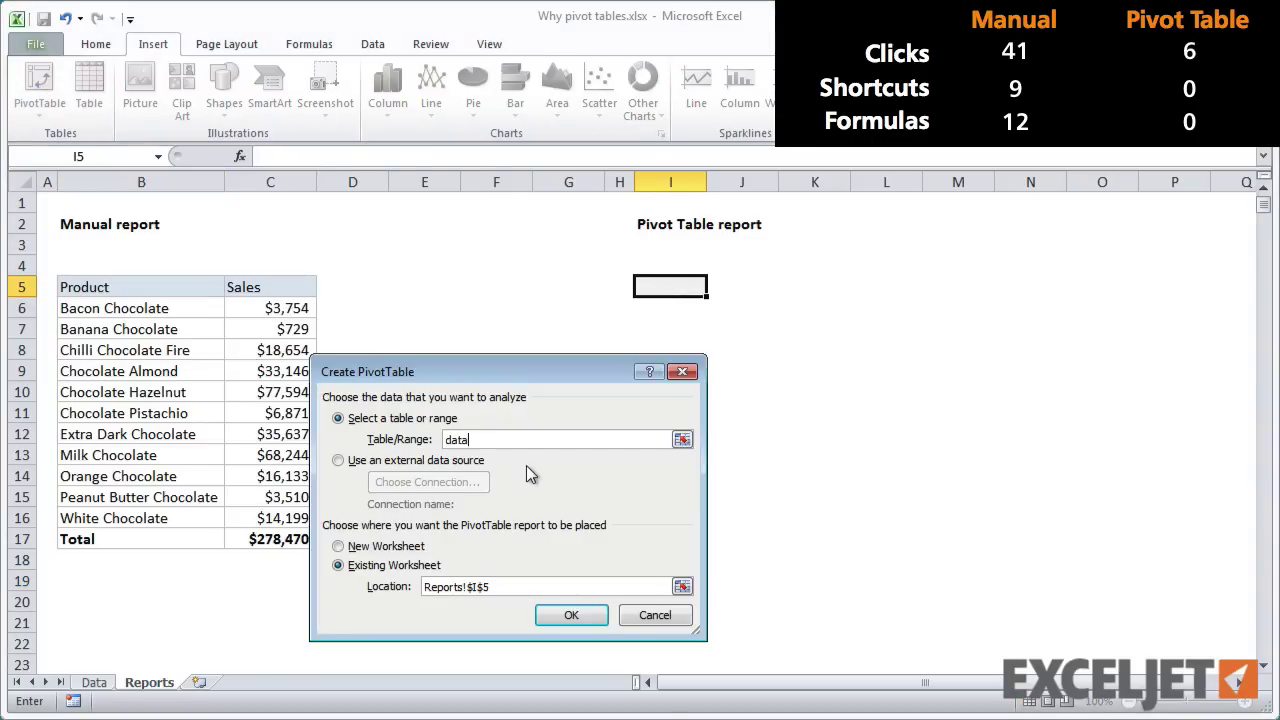
click(568, 615)
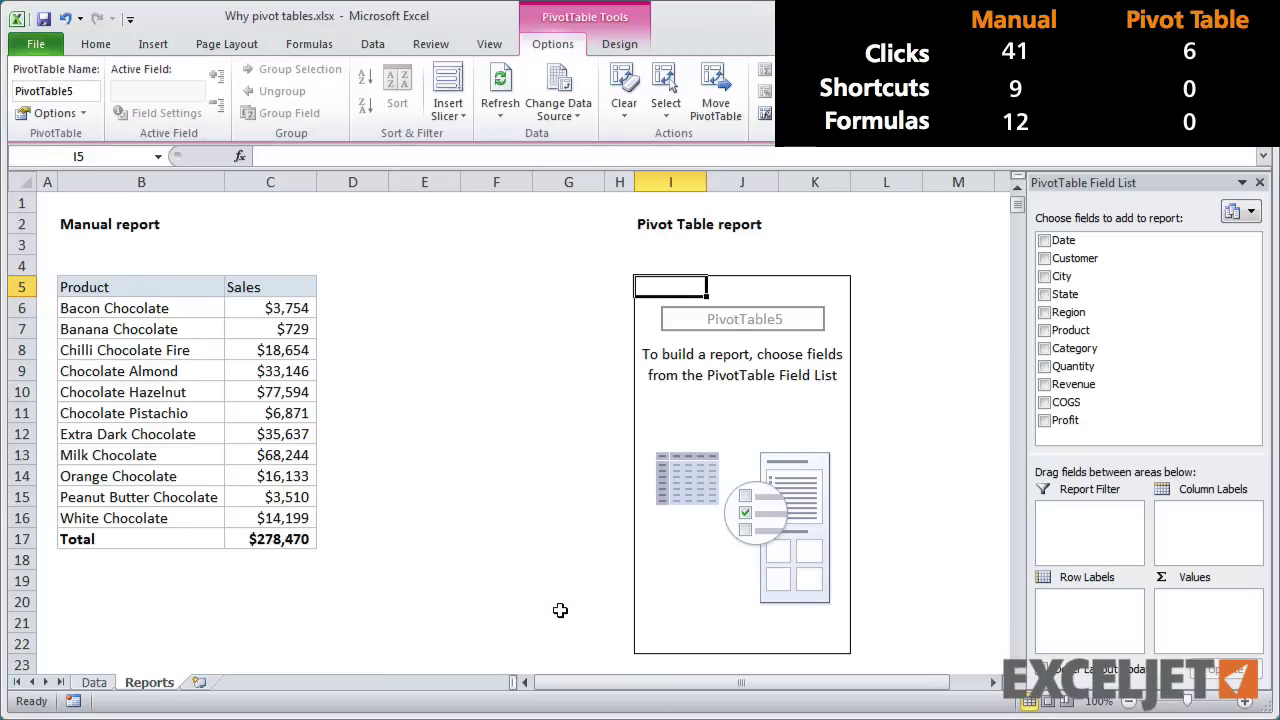
drag(1070, 330, 1087, 613)
drag(1073, 384, 1178, 620)
- Format the Sum of Revenue values as currency with 0 decimal places
click(875, 290)
double_click(875, 290)
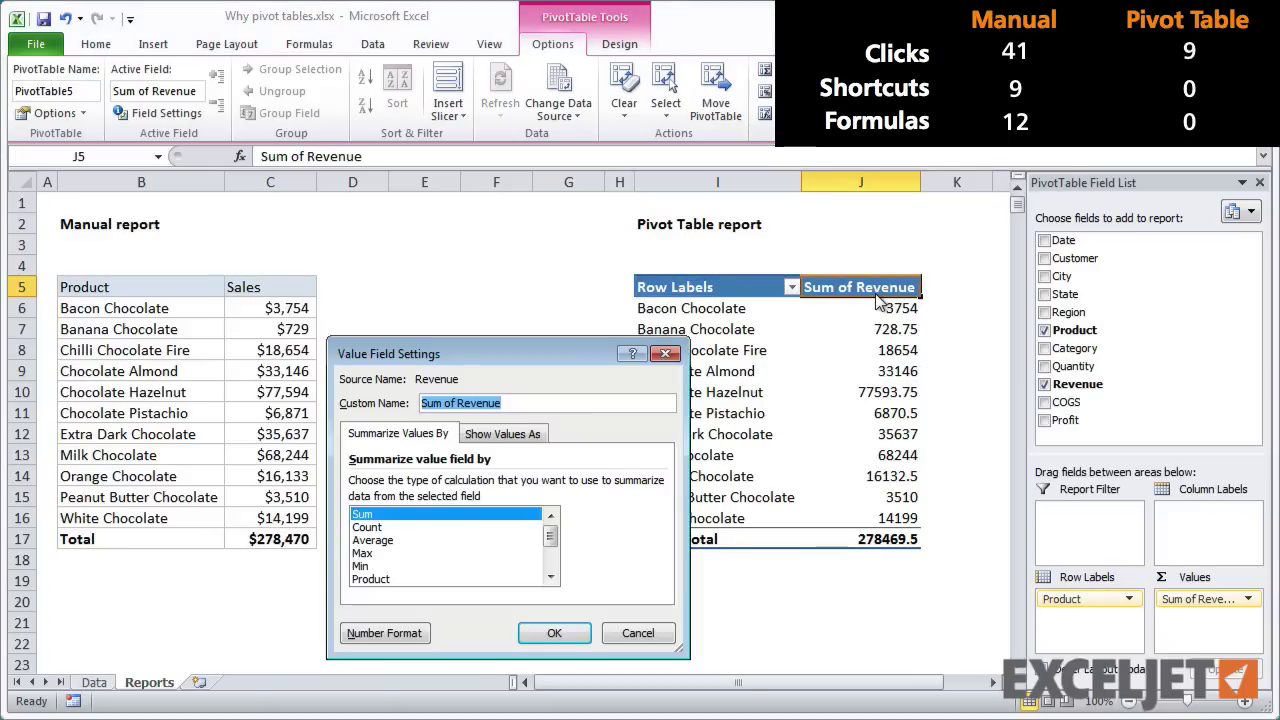
click(398, 630)
click(310, 381)
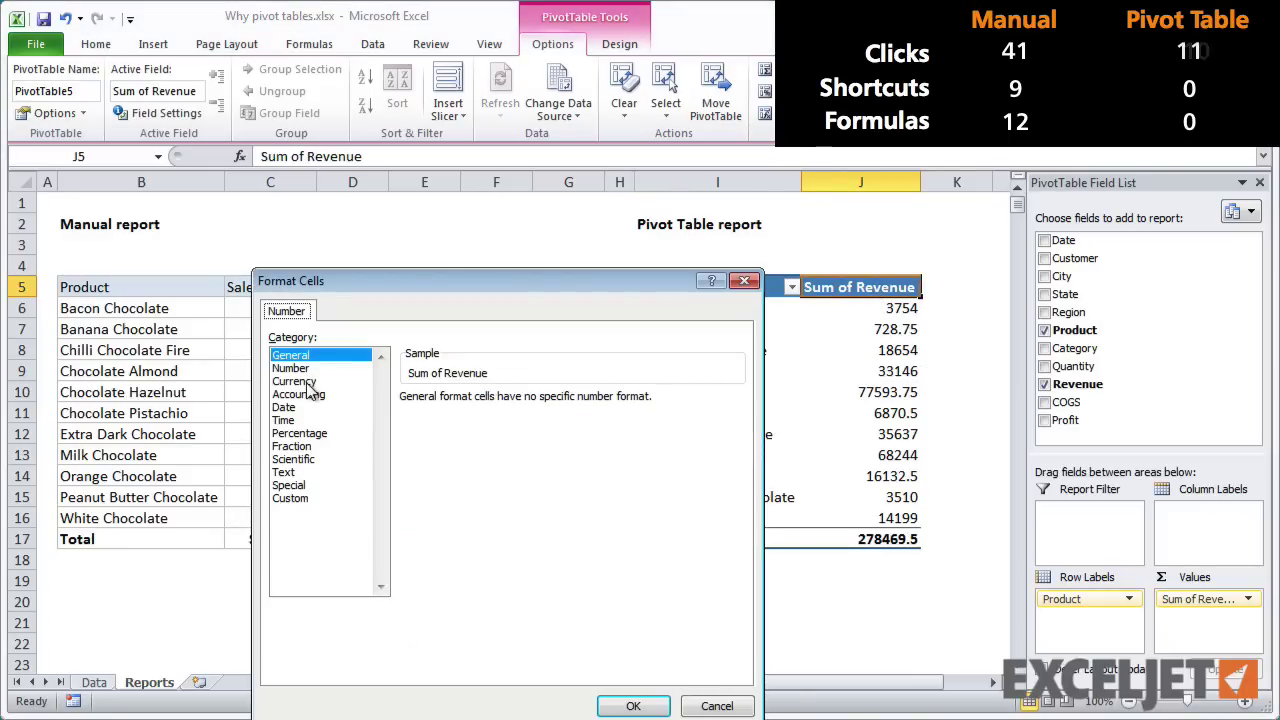
click(531, 403)
click(531, 403)
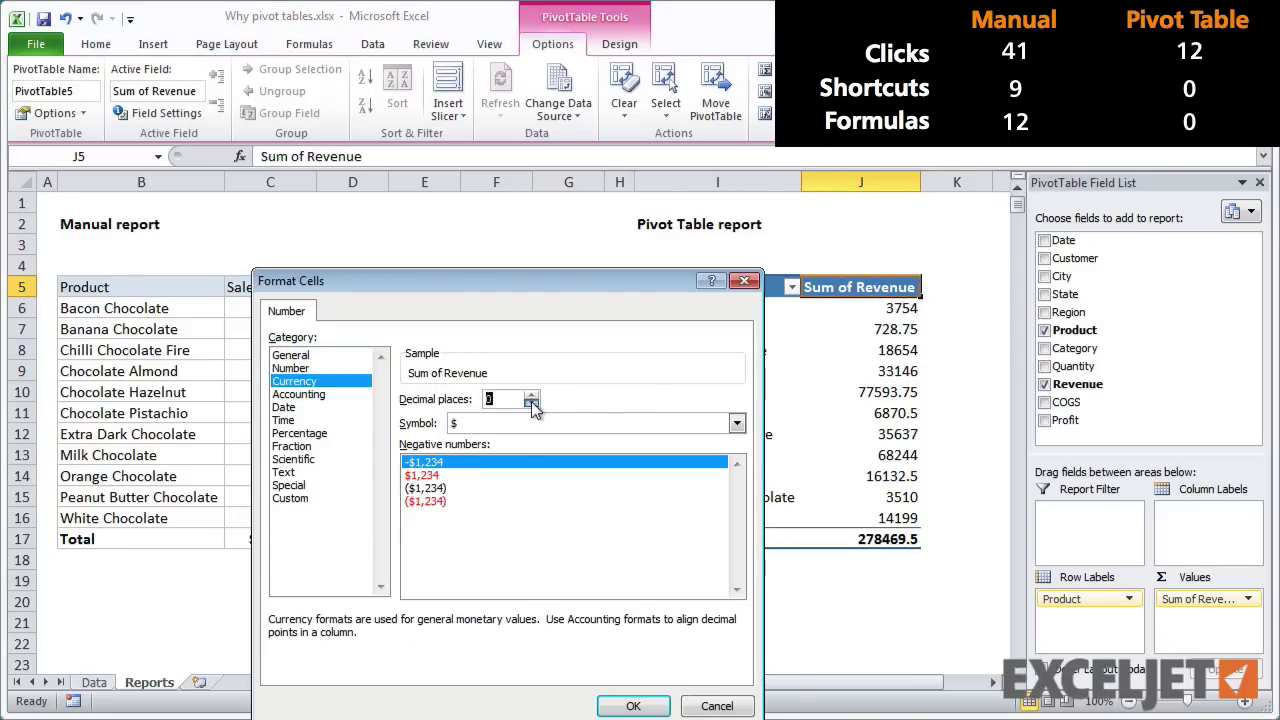
click(633, 706)
click(669, 594)
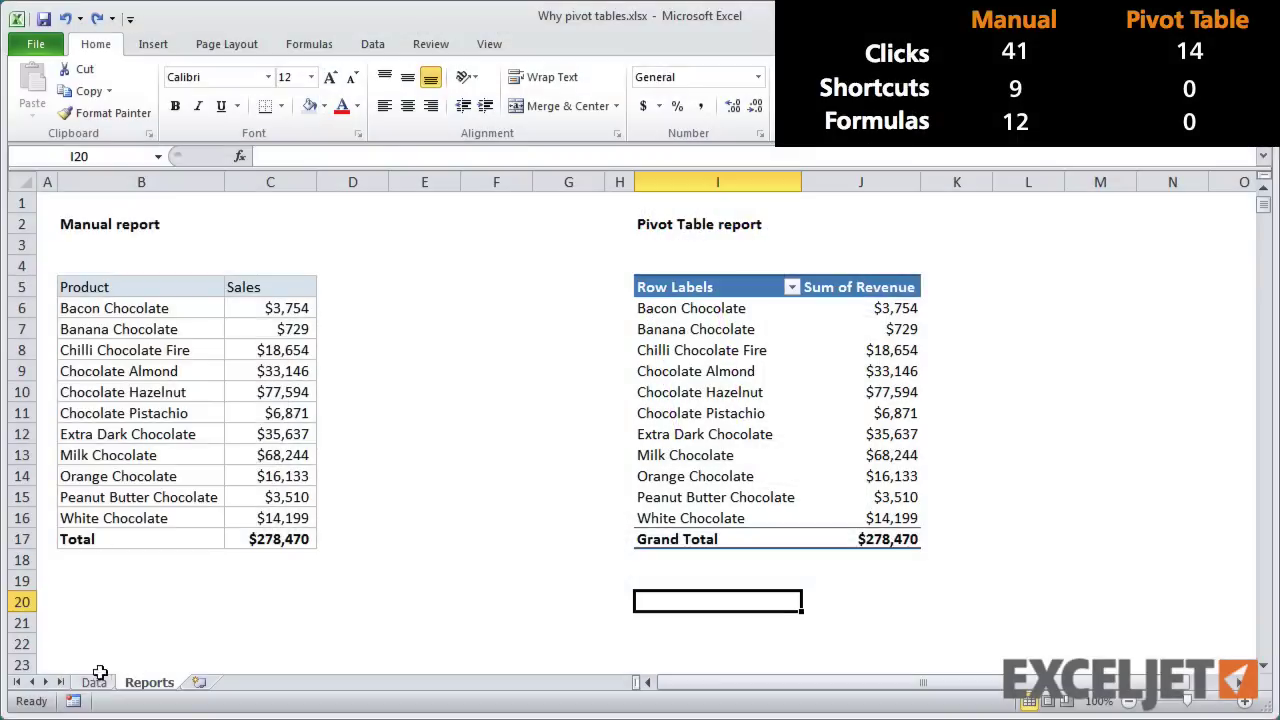
click(94, 682)
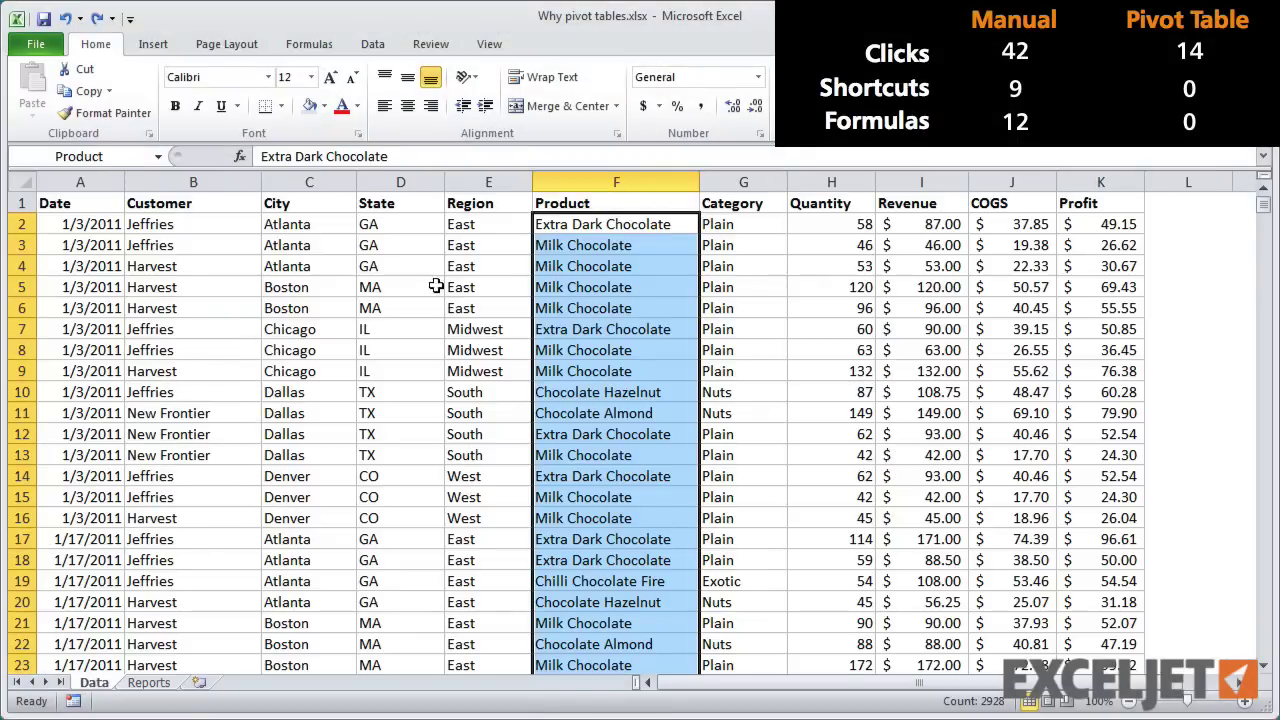
- Copy the Region column to Reports B20 and remove duplicates, leaving four regions
click(473, 218)
key(ctrl+shift+Down)
key(ctrl+c)
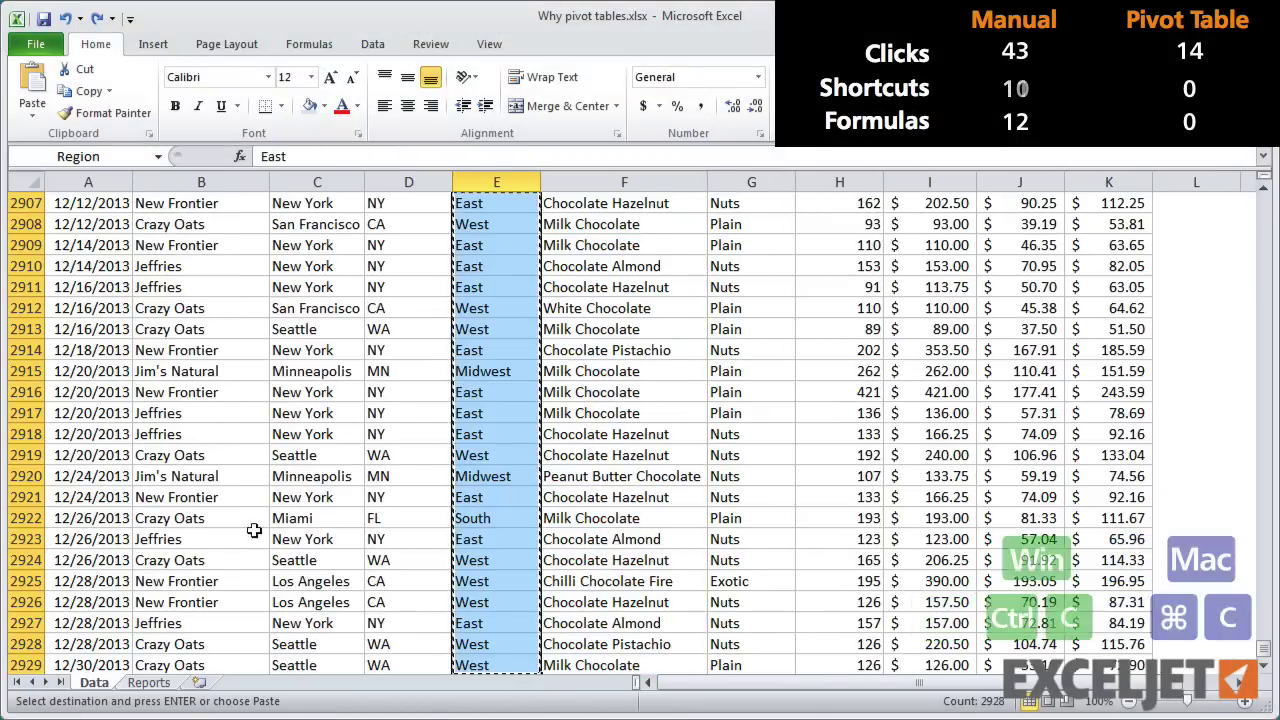
click(149, 682)
click(100, 598)
key(ctrl+v)
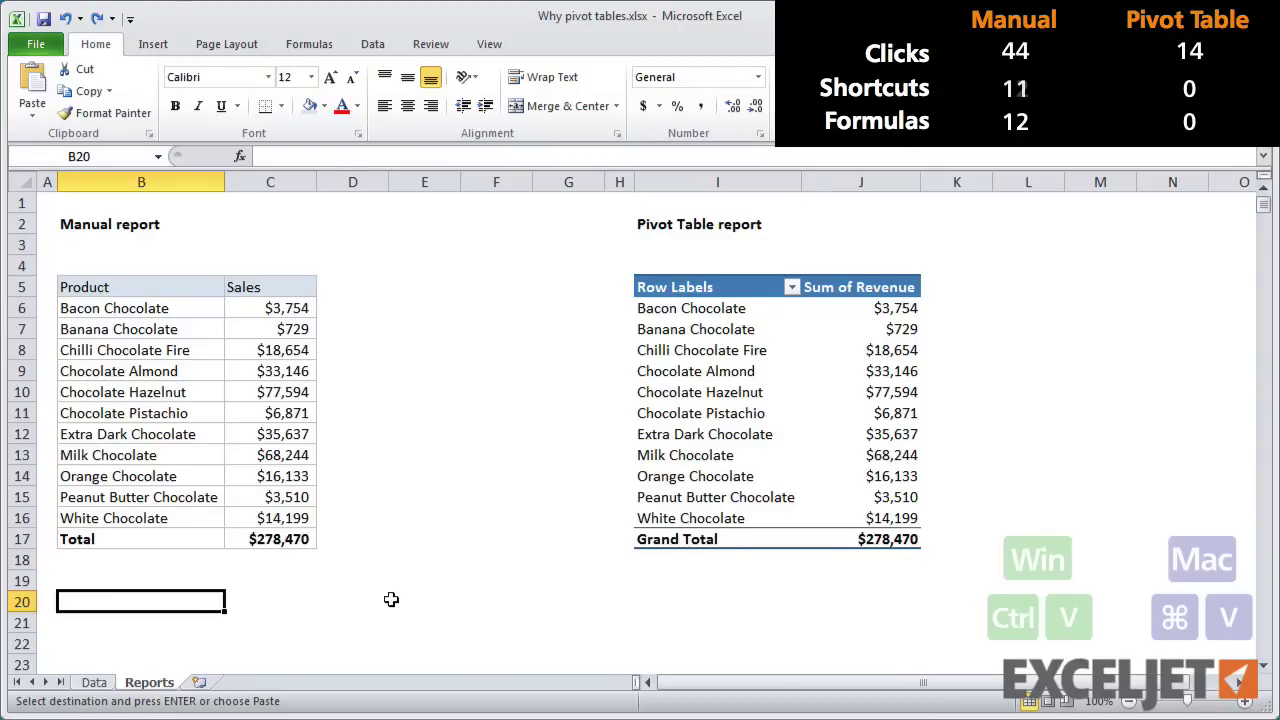
click(372, 44)
click(713, 94)
click(596, 624)
click(945, 643)
- Paste the four regions as transposed values across C5:F5 and type 'Total' in G5
click(192, 604)
key(ctrl+shift+Down)
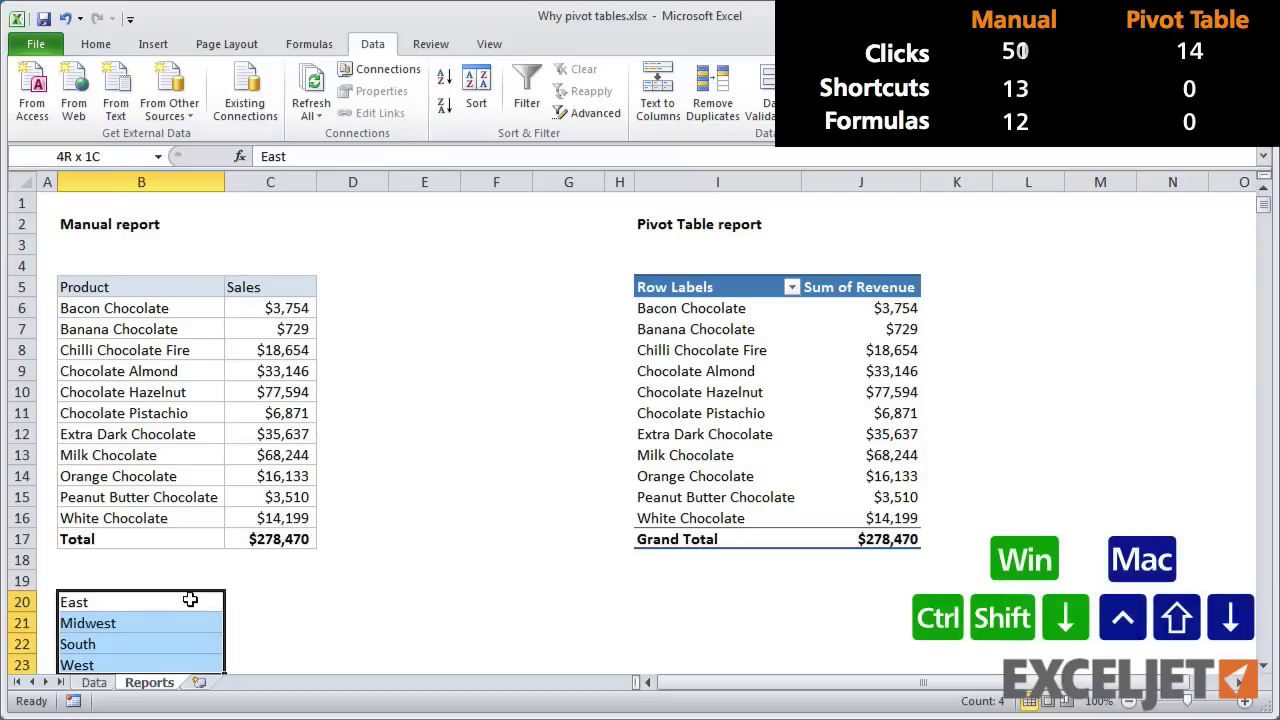
key(ctrl+c)
click(250, 287)
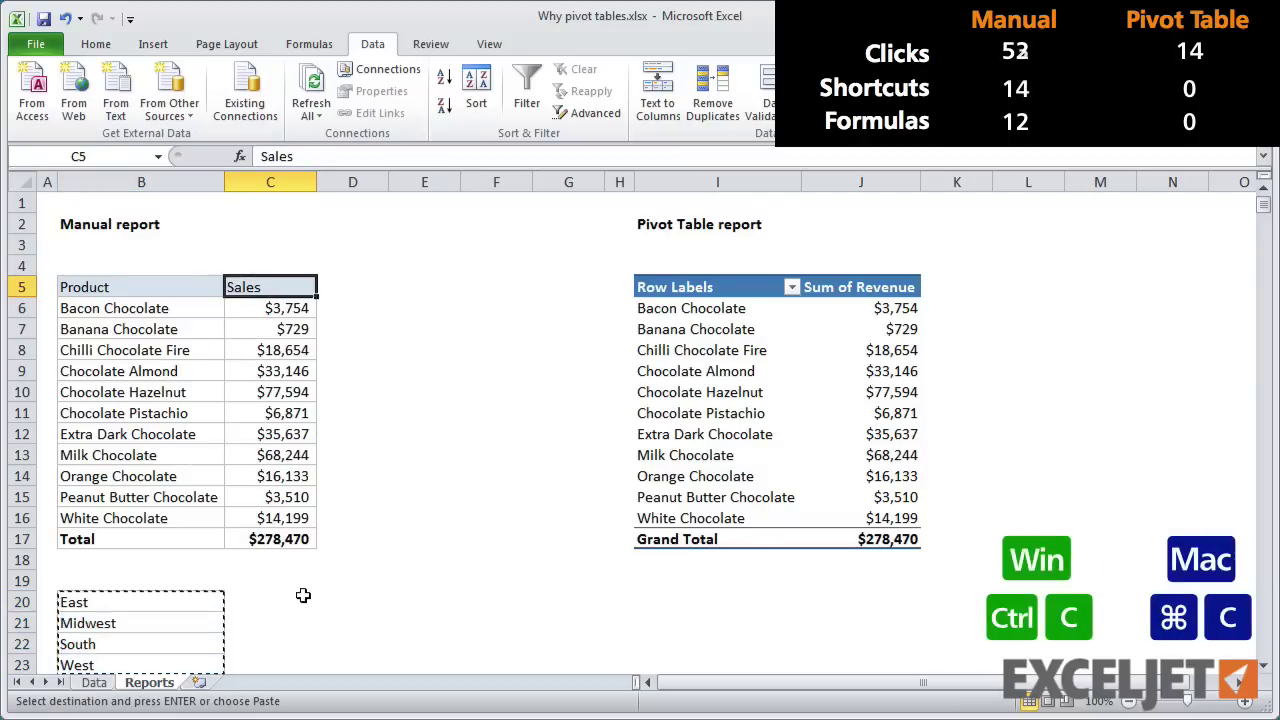
key(ctrl+alt+v)
click(372, 432)
click(560, 603)
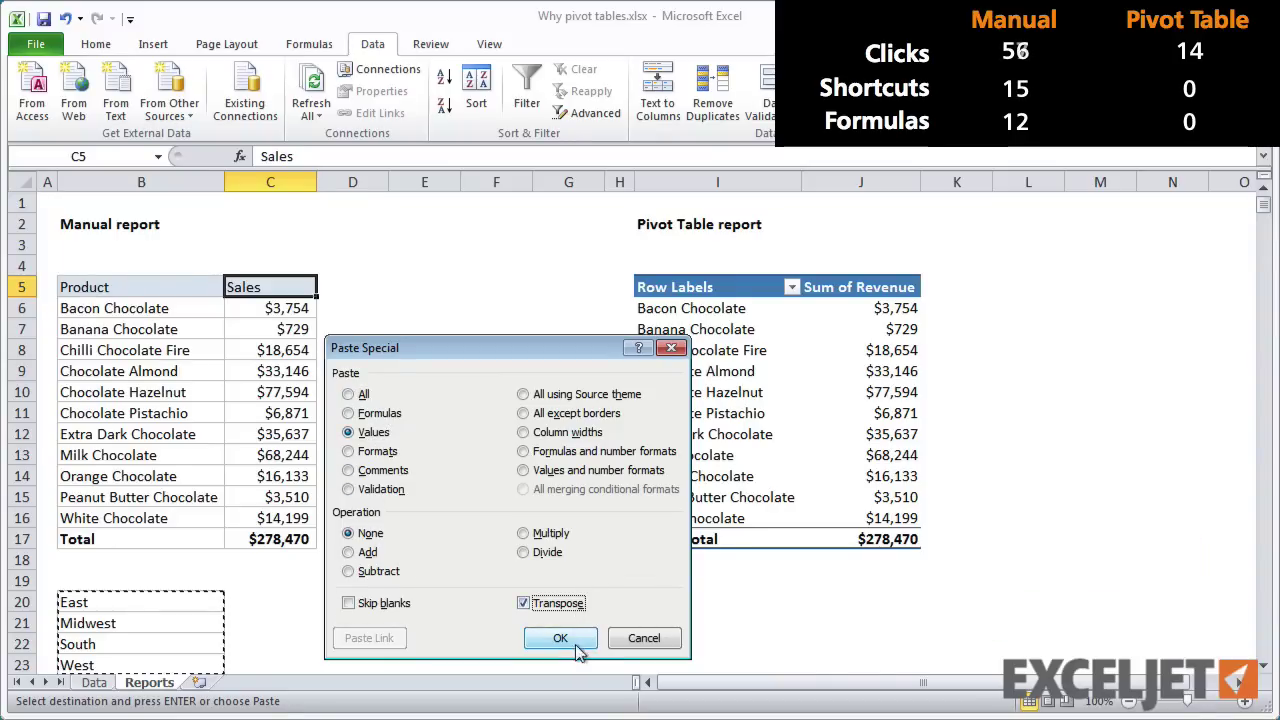
click(570, 638)
click(568, 287)
text(Total)
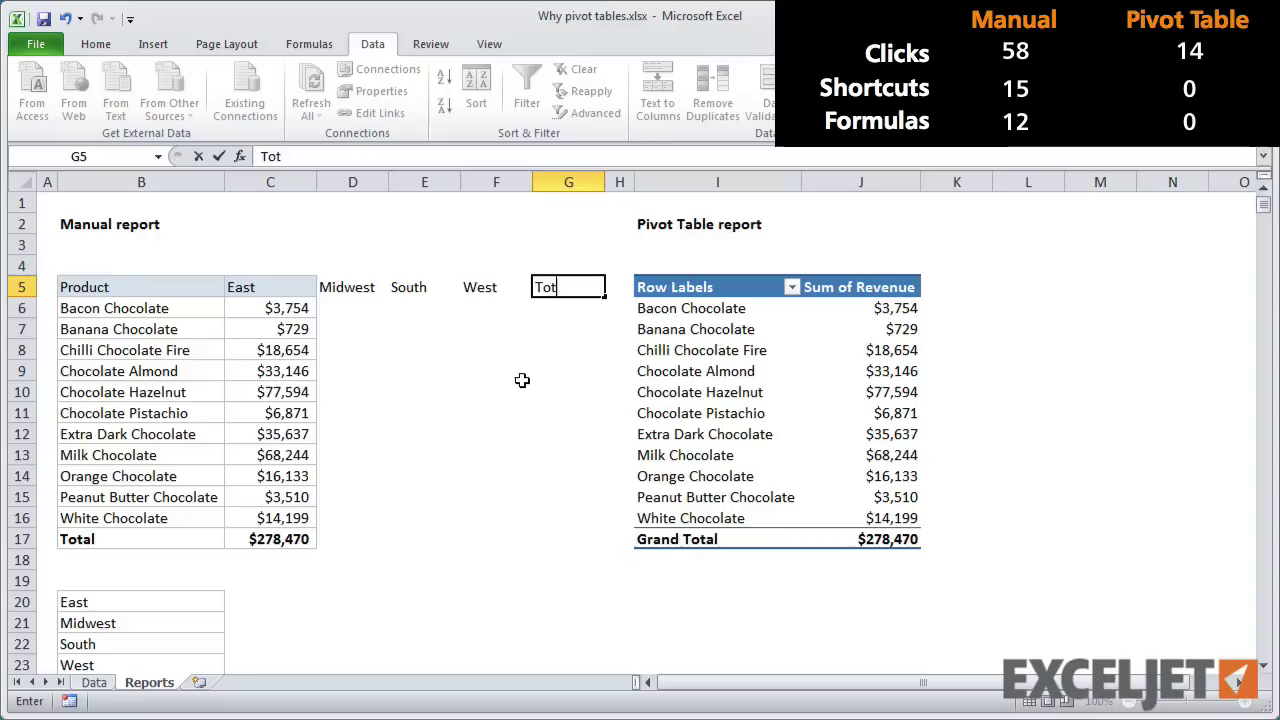
click(268, 287)
click(96, 44)
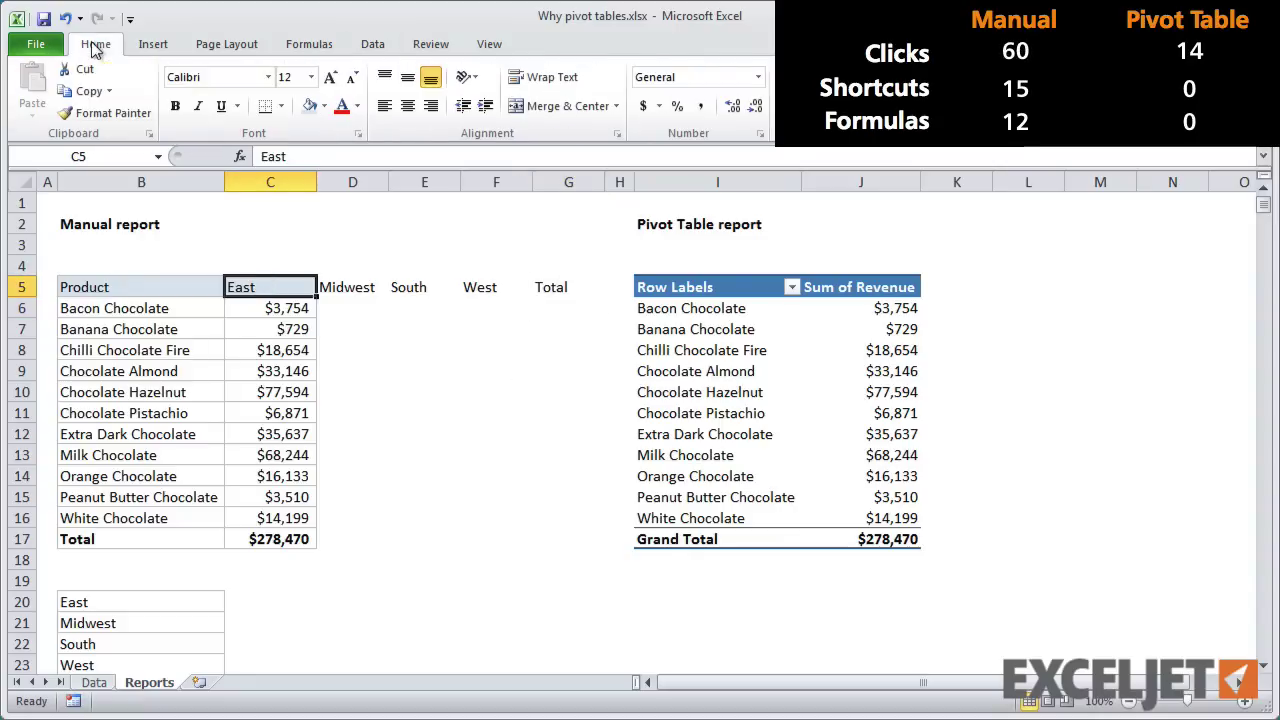
click(110, 113)
drag(350, 287, 585, 287)
click(282, 538)
key(BackSpace)
click(180, 287)
shift+click(580, 531)
key(ctrl+1)
click(543, 373)
click(633, 705)
drag(22, 602, 22, 665)
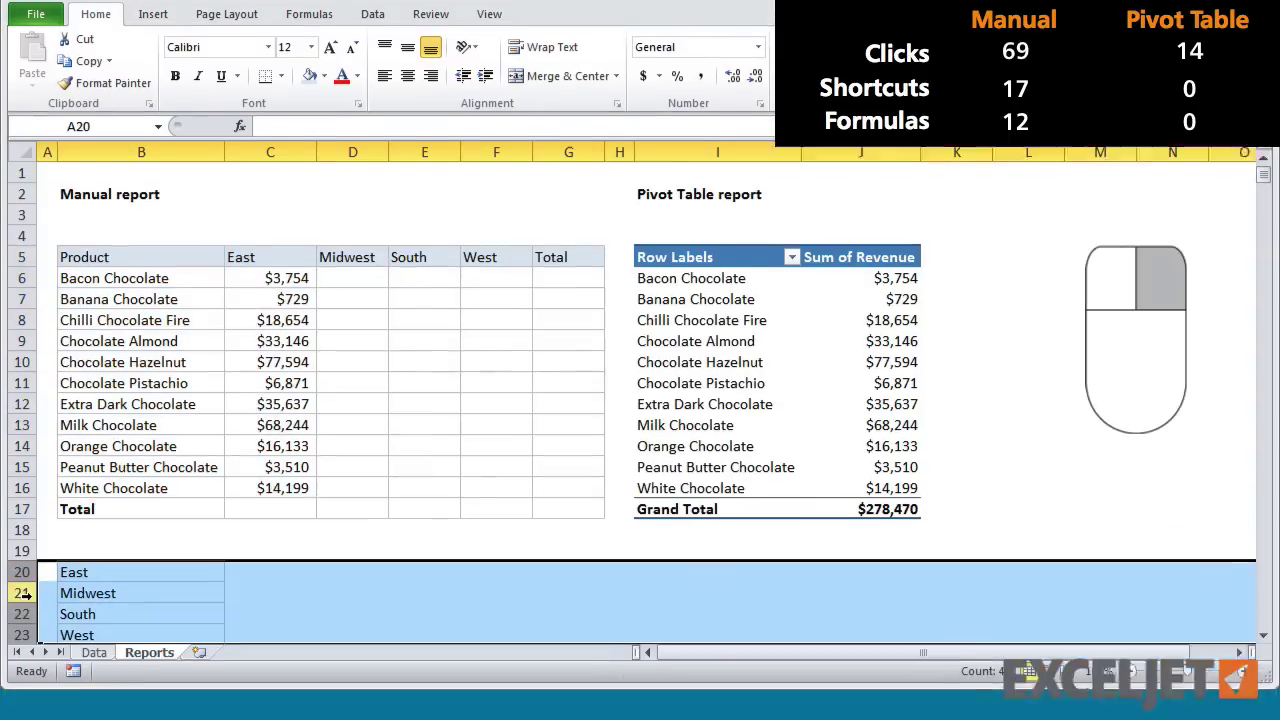
right_click(22, 593)
click(80, 695)
click(135, 572)
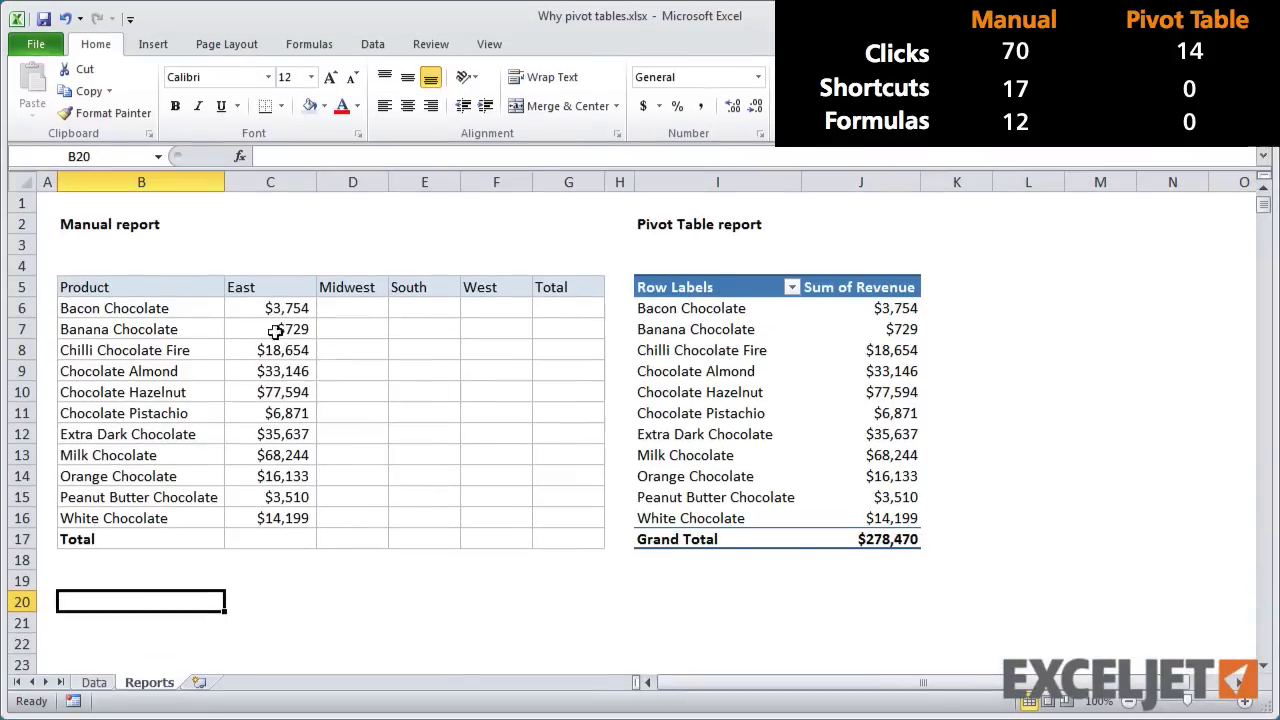
click(278, 309)
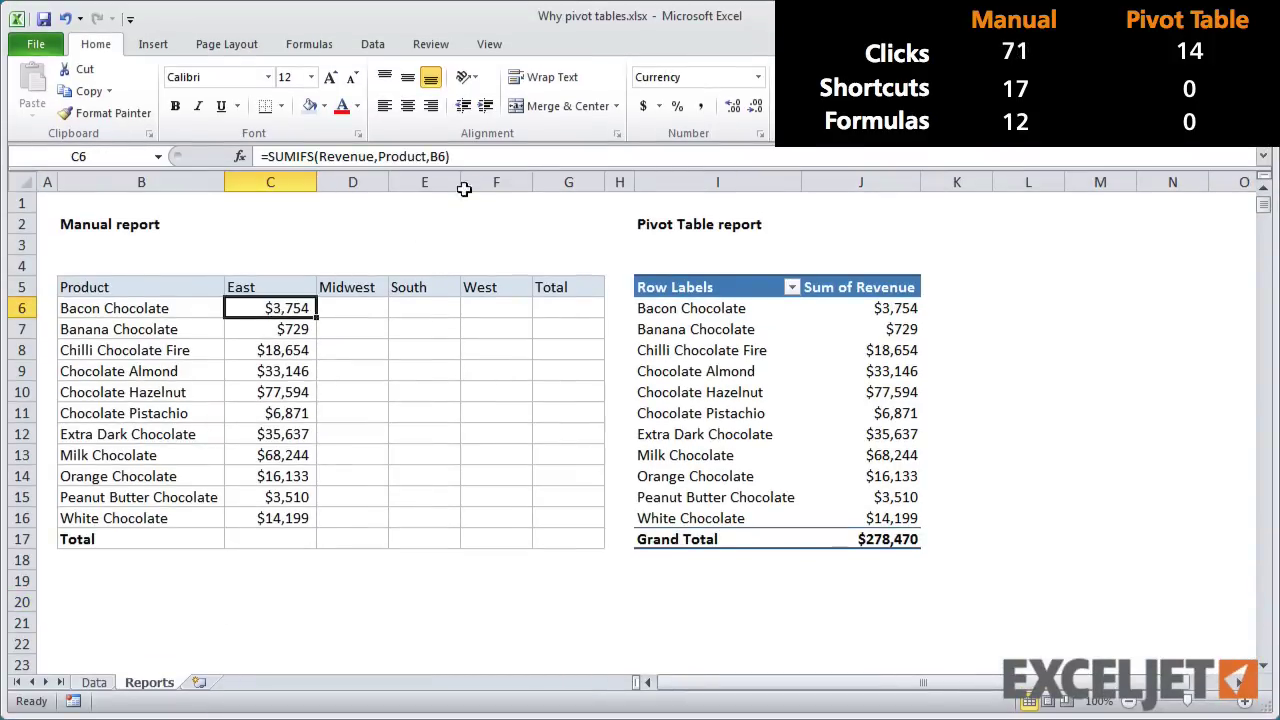
- Change C6 to =SUMIFS(Revenue,Product,$B6,Region,C$5) using mixed references
click(479, 157)
key(BackSpace)
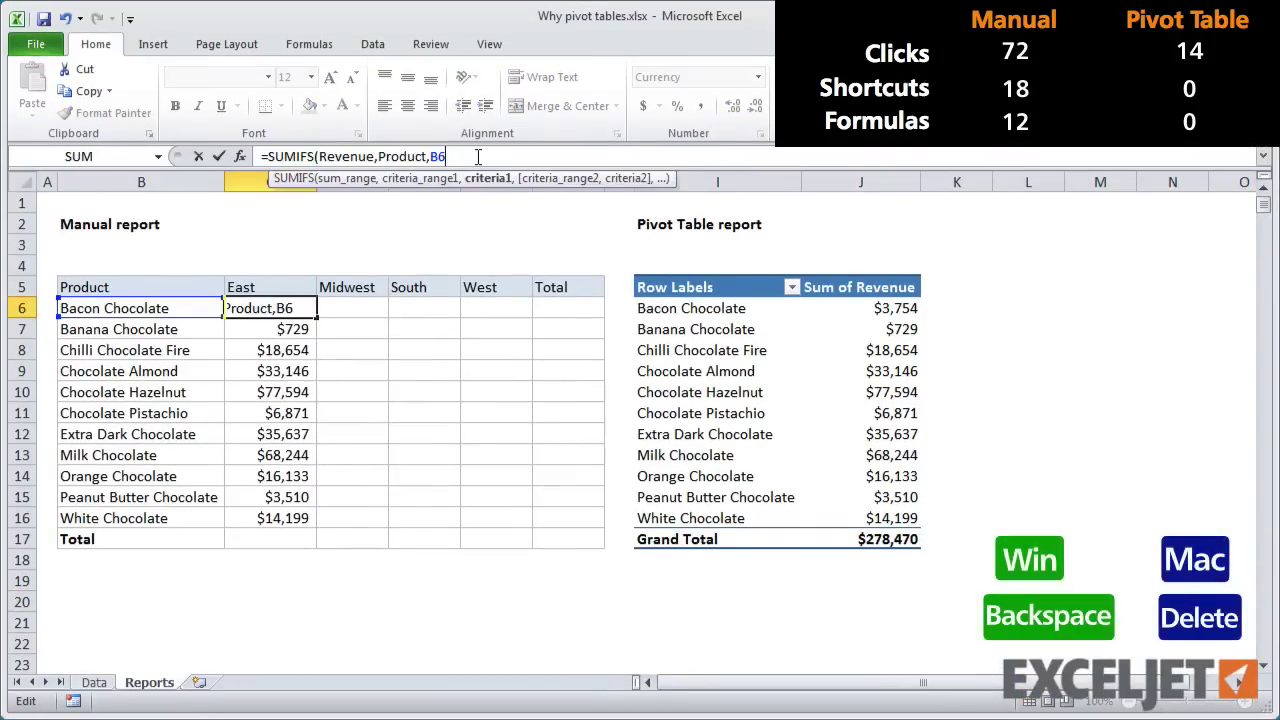
key(F4)
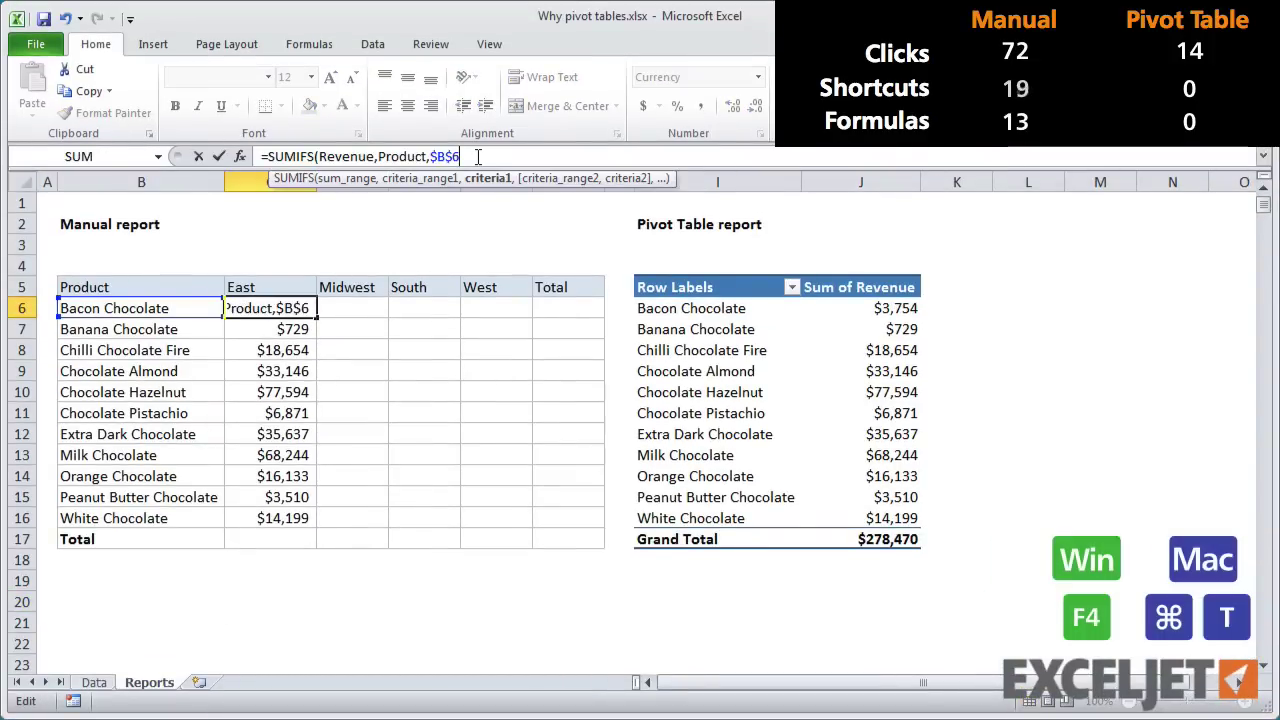
key(F4)
key(F4)
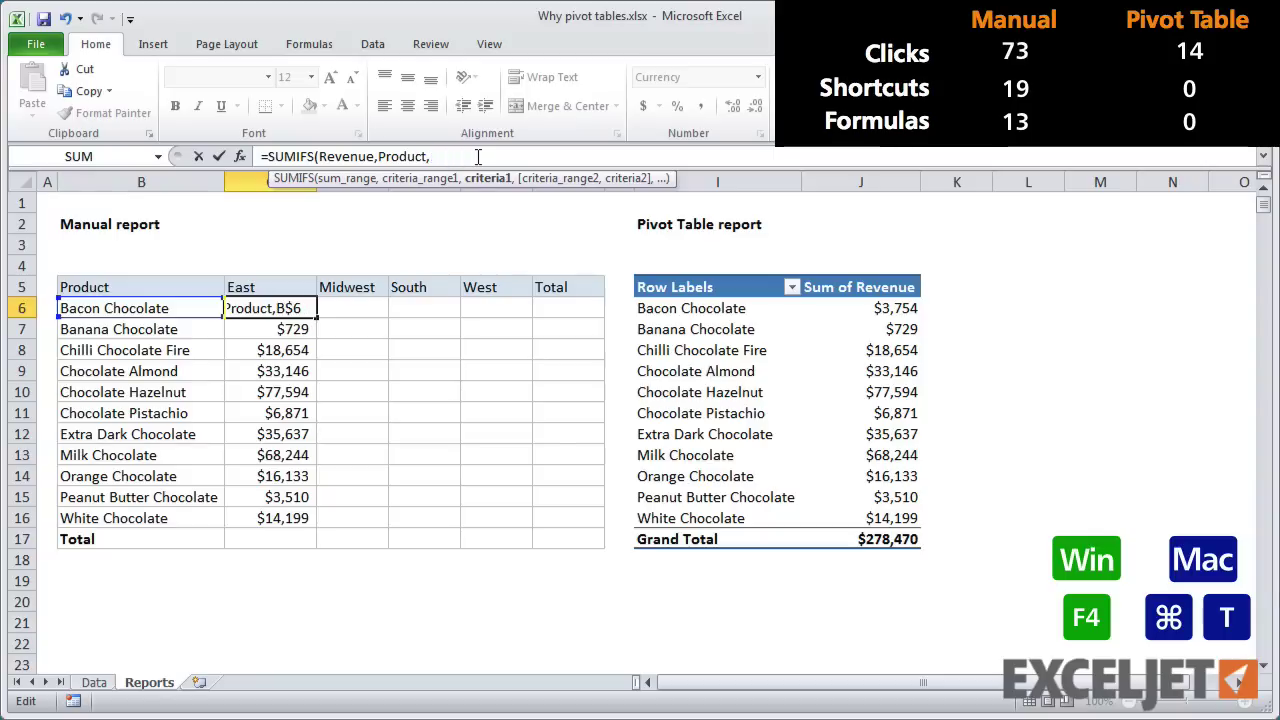
text(,)
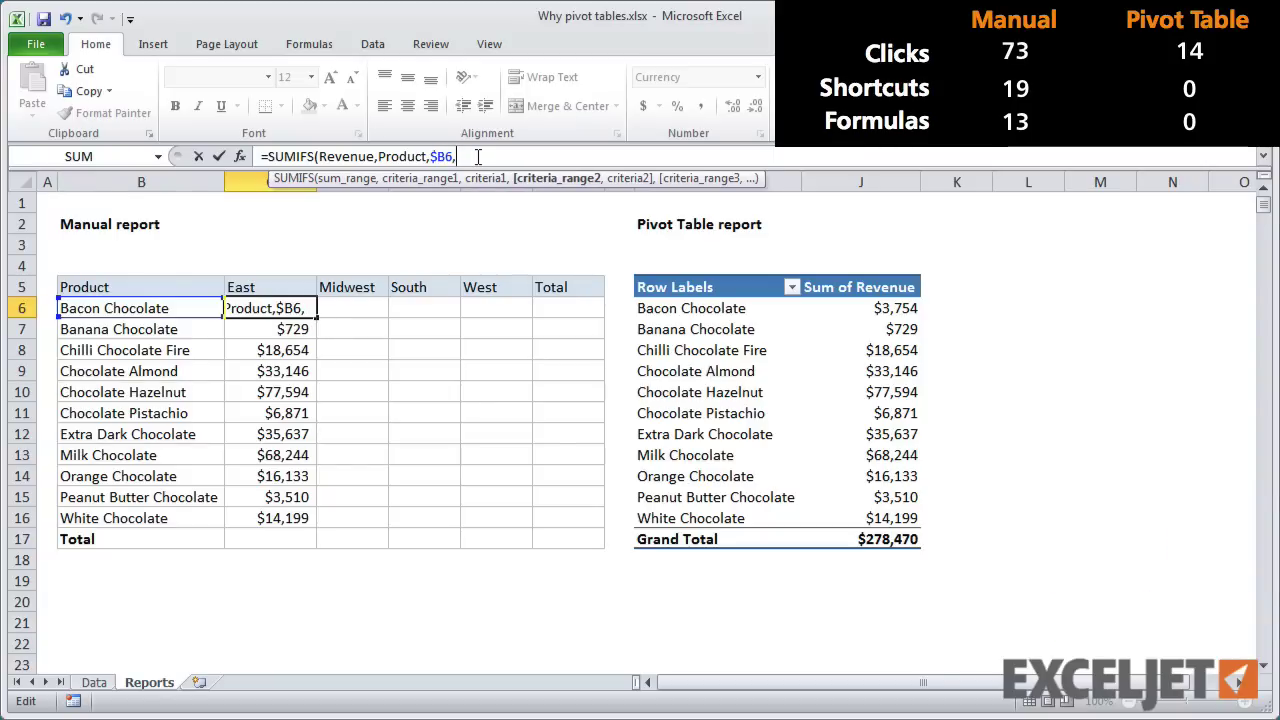
text(region,)
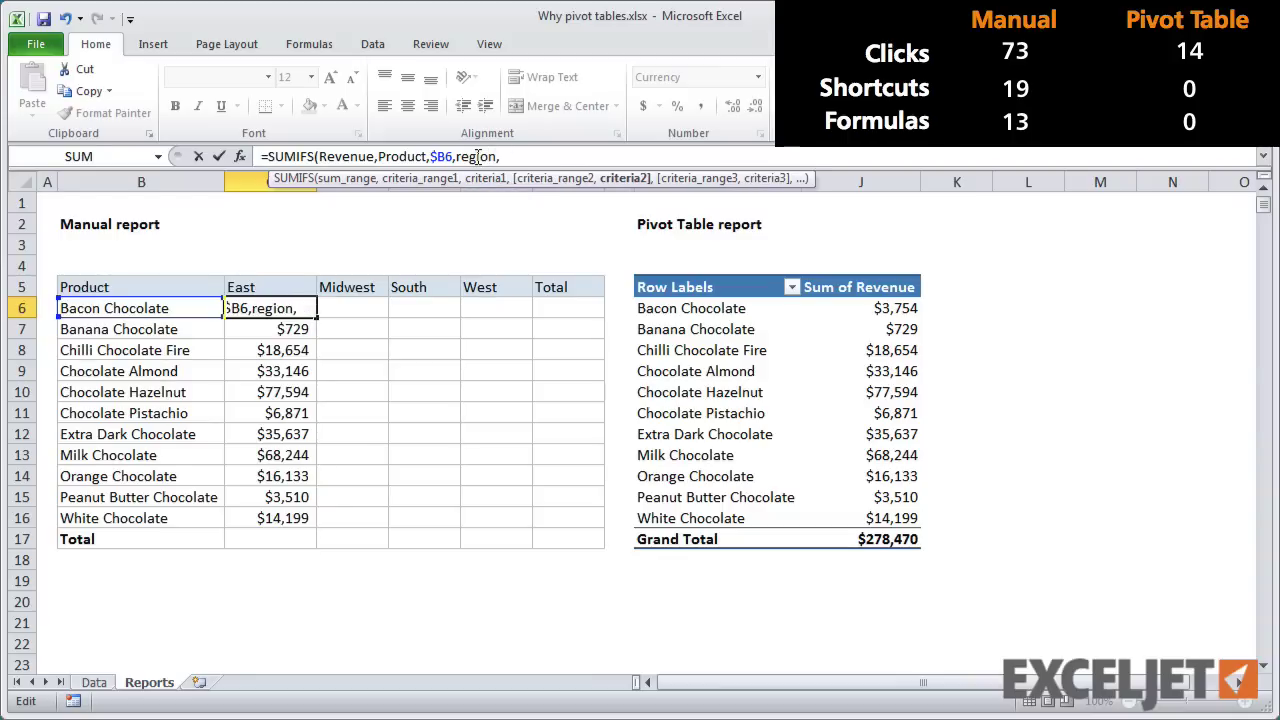
click(286, 290)
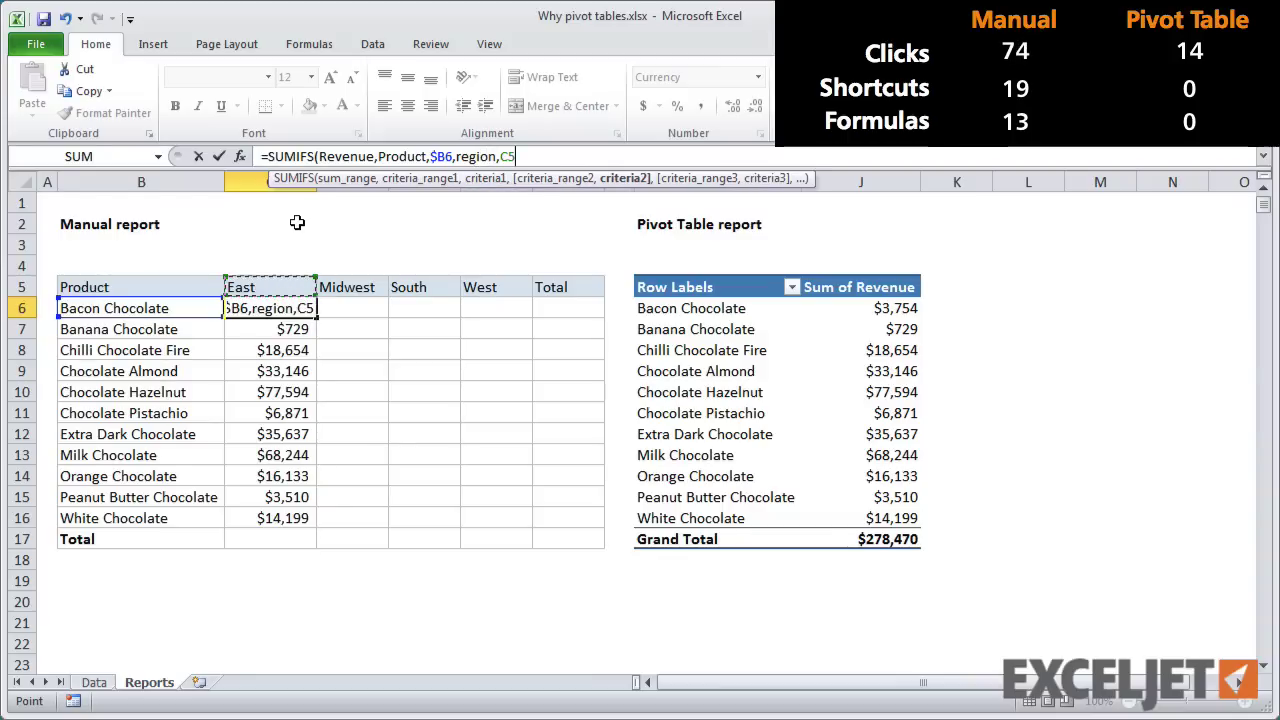
key(F4)
key(F4)
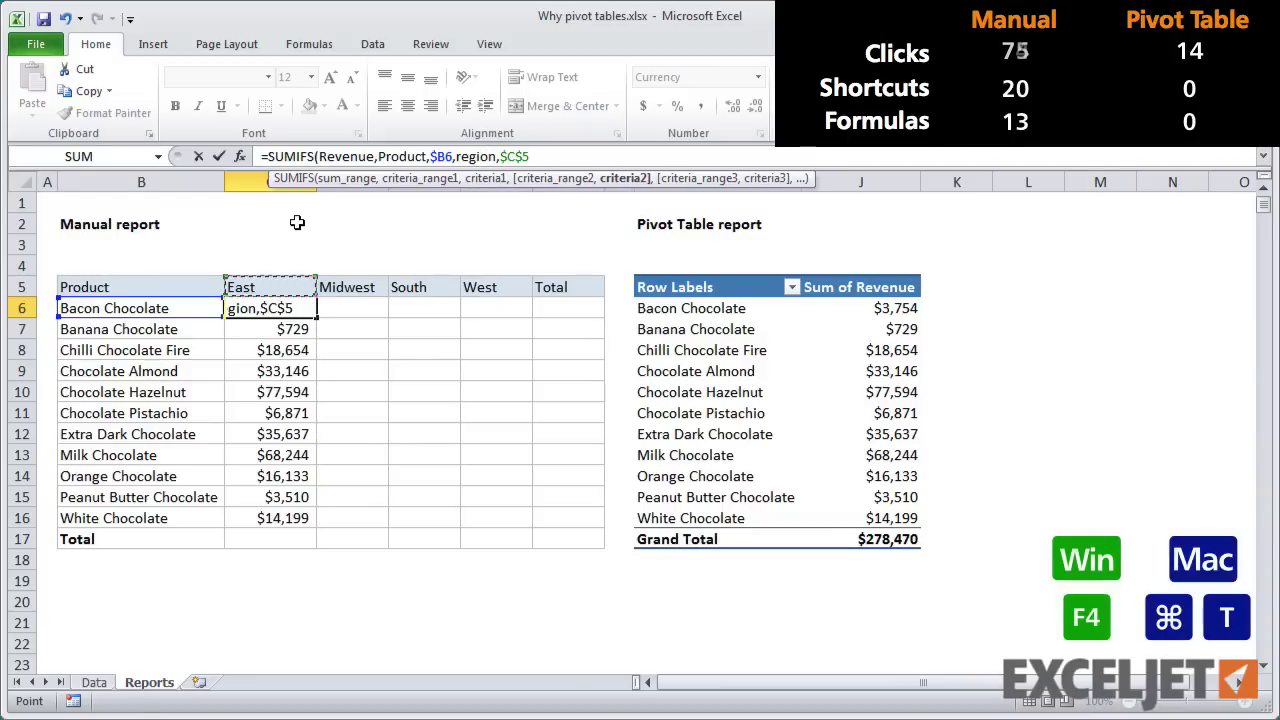
text())
key(Return)
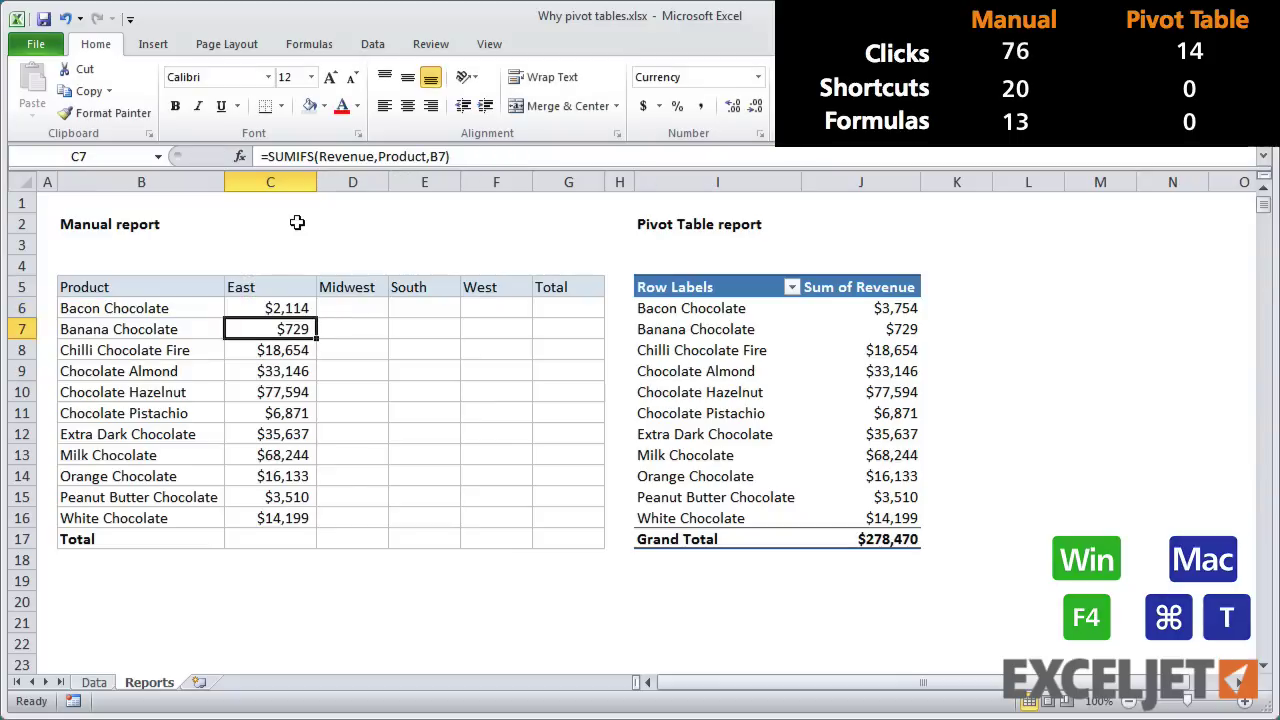
click(286, 308)
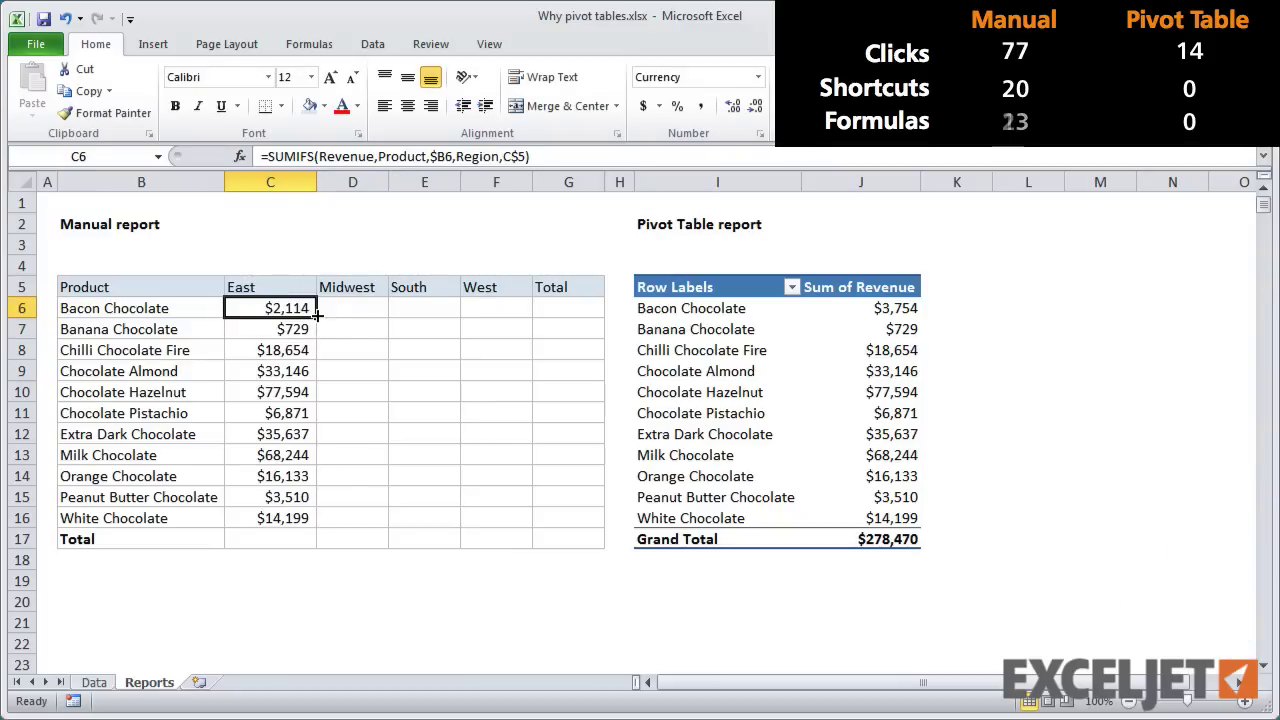
- Fill the region formula across C6:F16 and add AutoSum totals for B5:G17
drag(316, 318, 528, 526)
drag(183, 283, 540, 538)
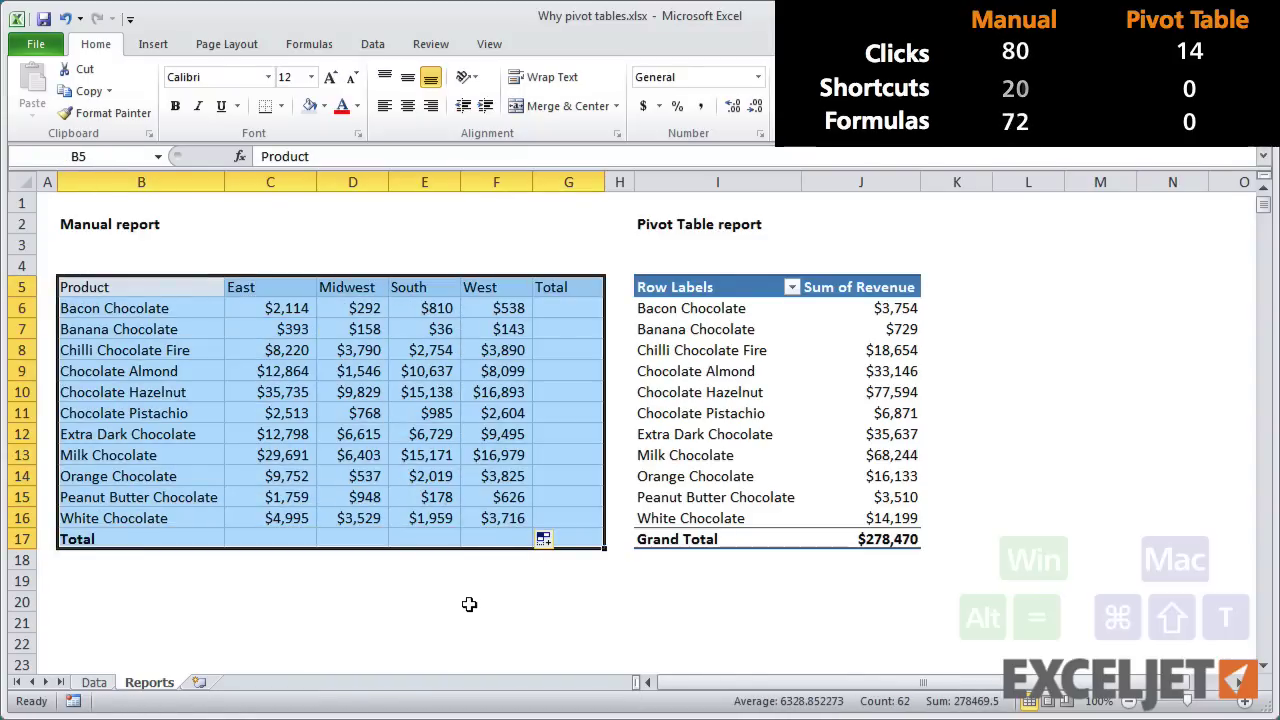
key(alt+equal)
- Make the Total row B17:G17 bold
drag(195, 539, 565, 540)
key(ctrl+b)
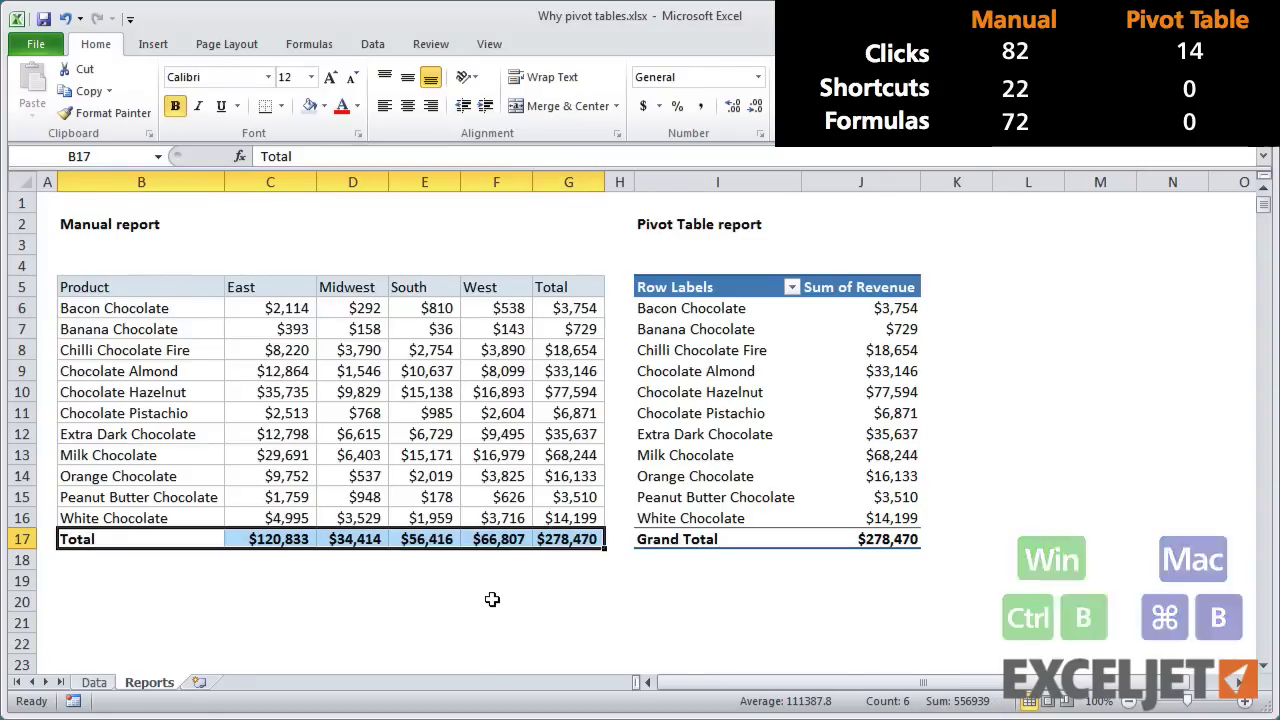
click(688, 312)
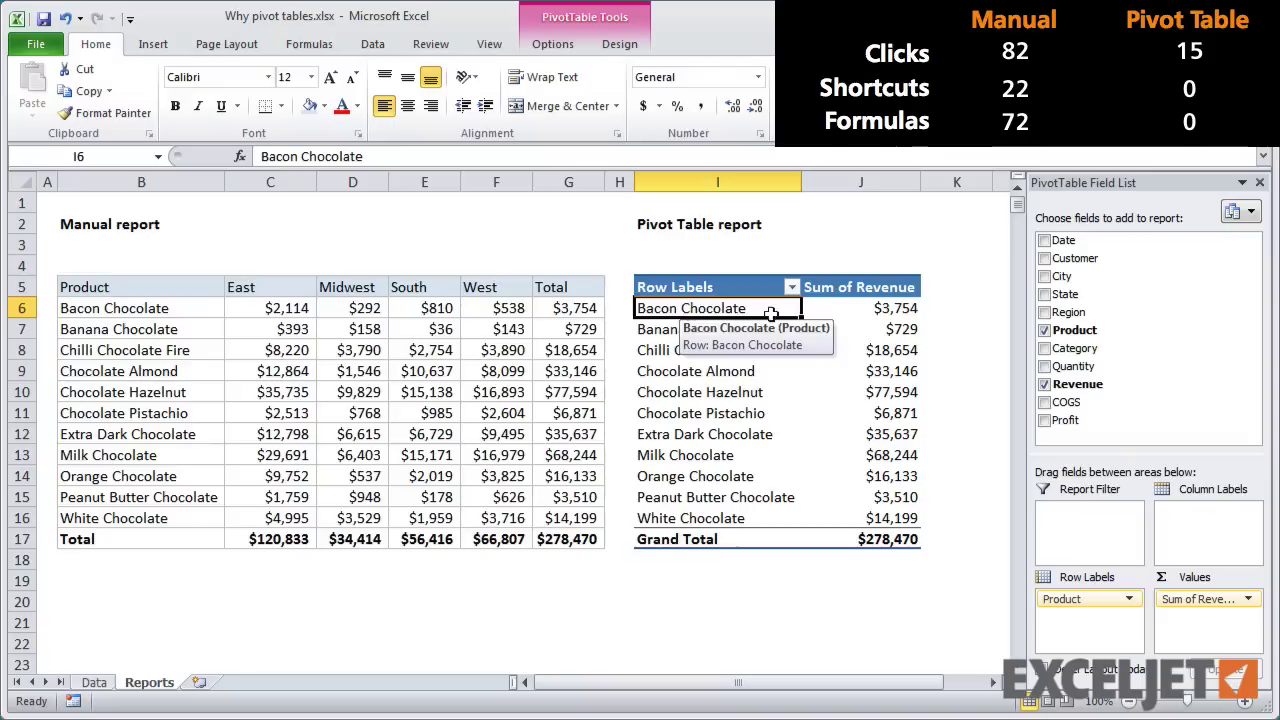
- Add Region as pivot column labels and show the report in Outline Form
click(1077, 318)
drag(1077, 318, 1185, 512)
click(666, 603)
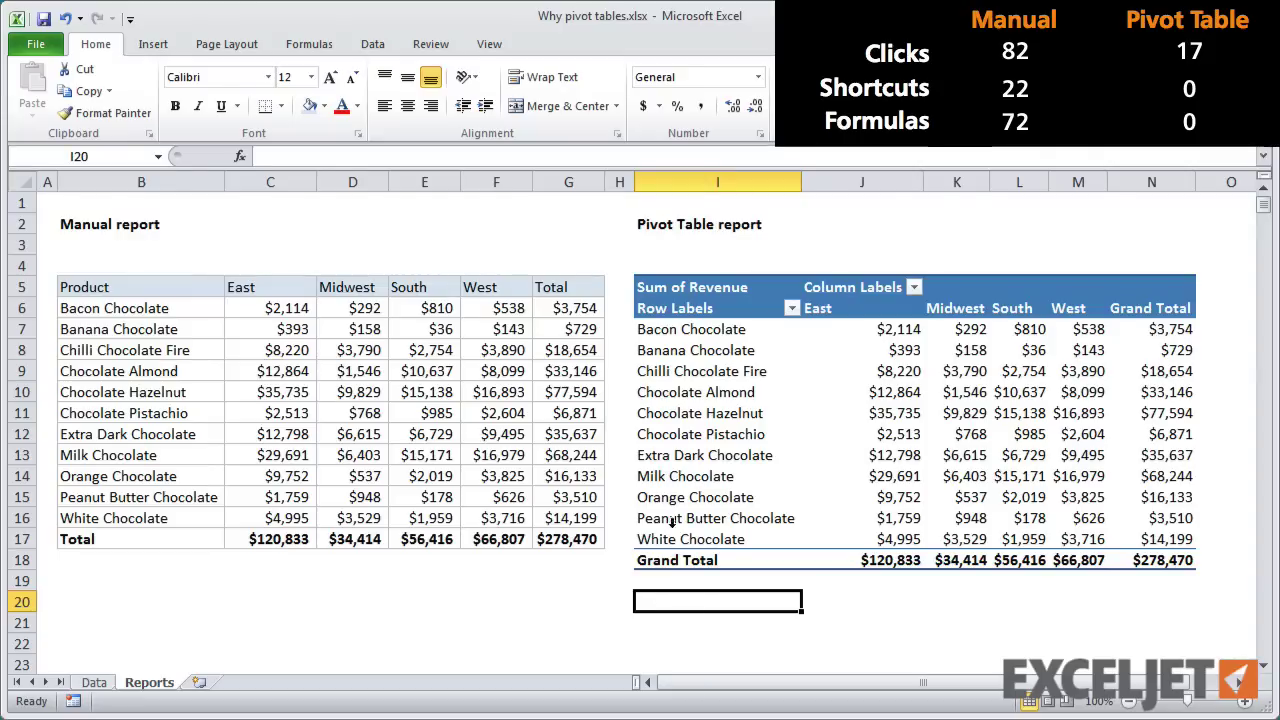
click(684, 316)
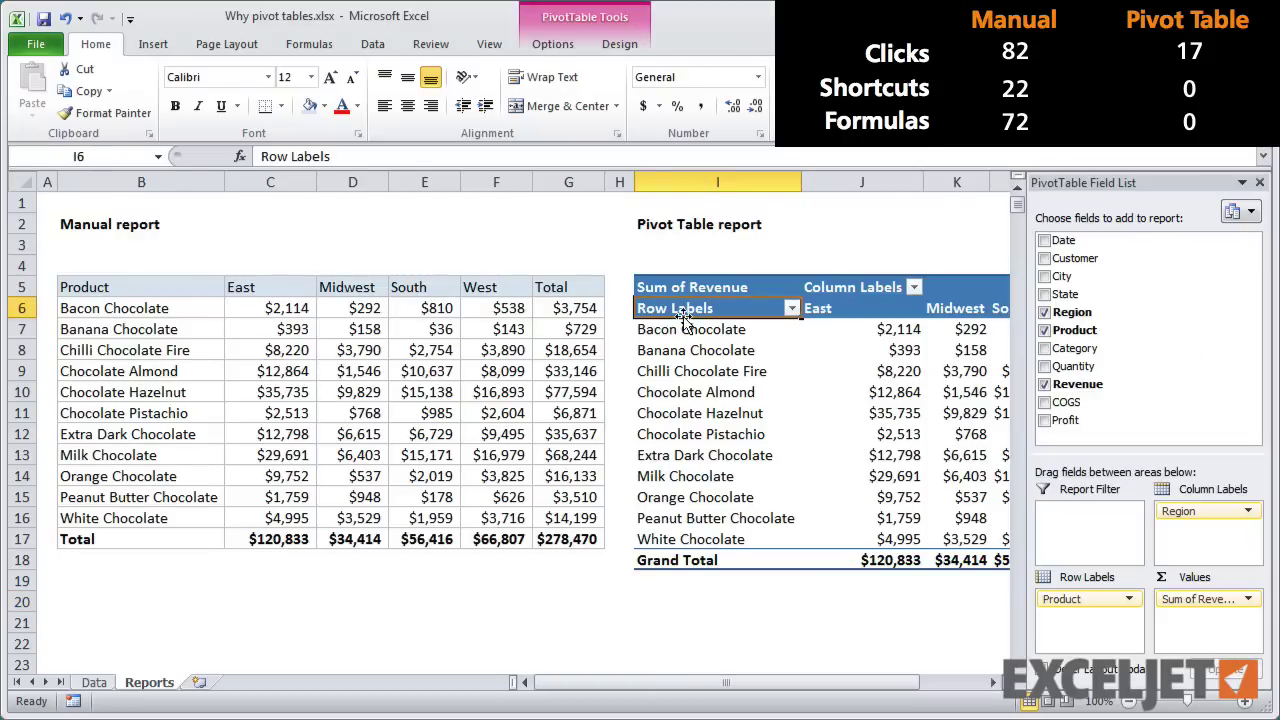
click(599, 47)
click(148, 108)
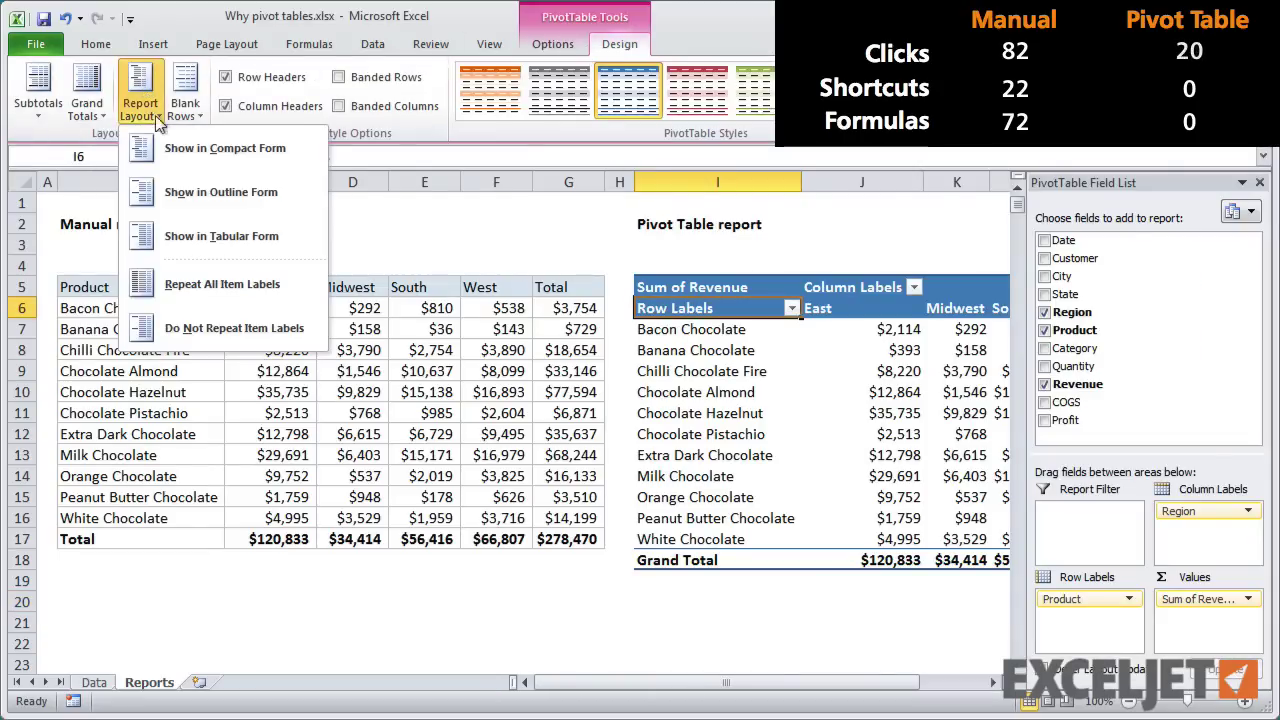
click(184, 193)
- Move the whole pivot table up one row
click(731, 379)
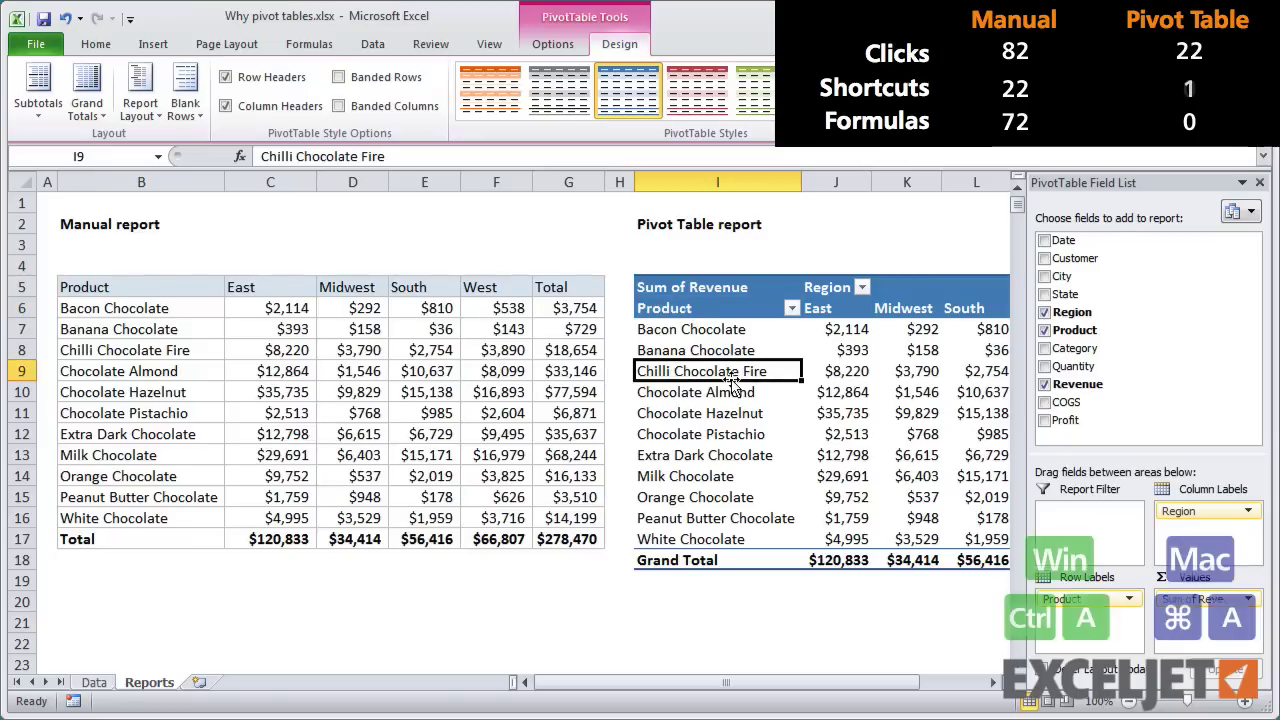
key(ctrl+a)
drag(538, 273, 539, 252)
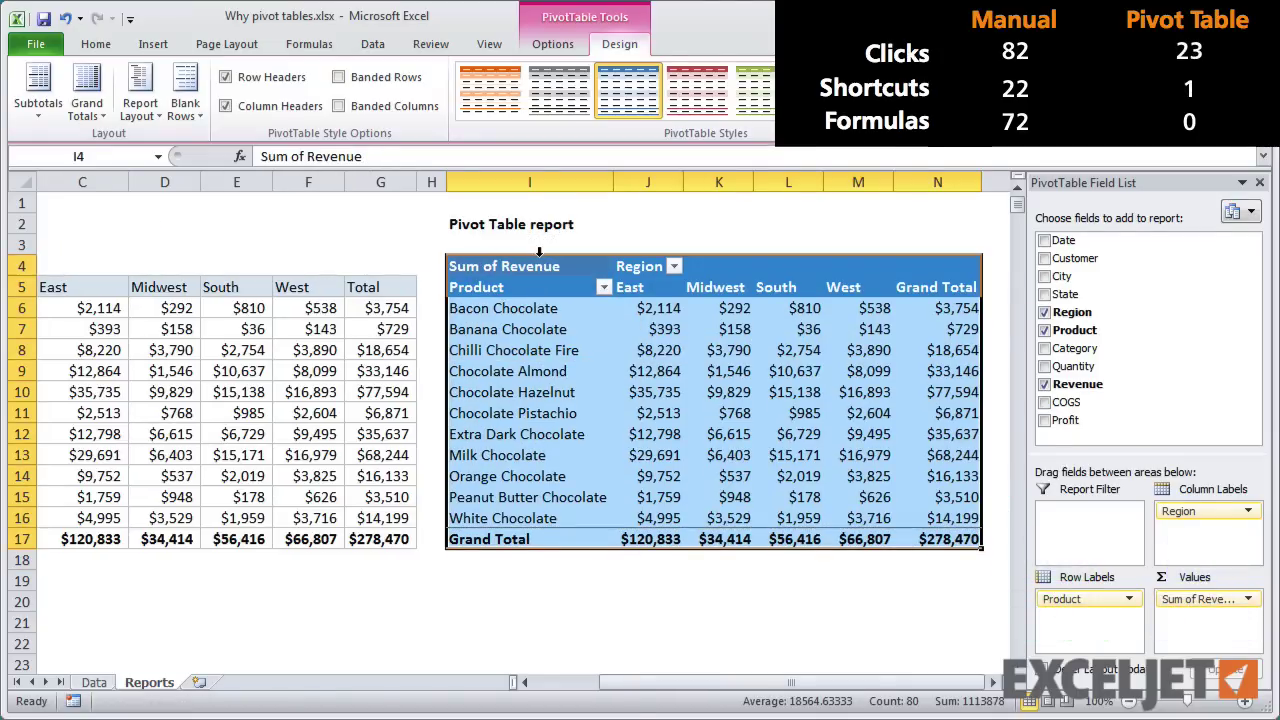
drag(606, 688, 528, 686)
click(607, 610)
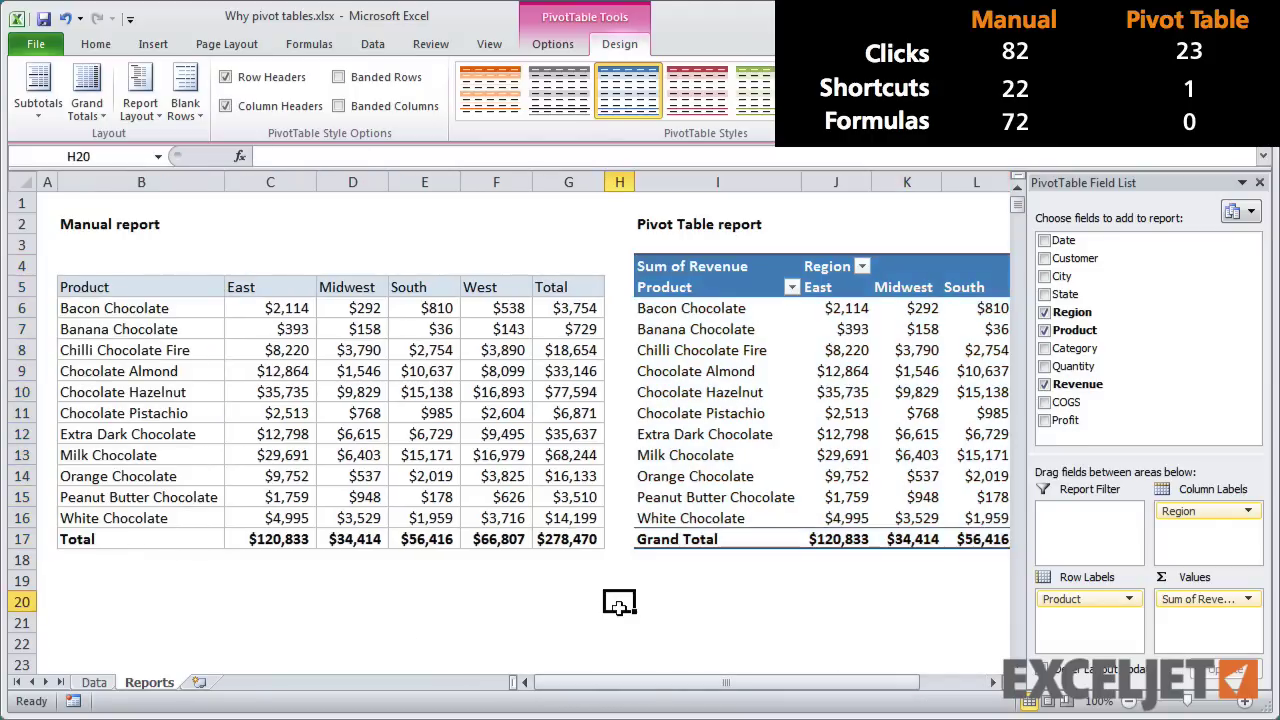
click(677, 606)
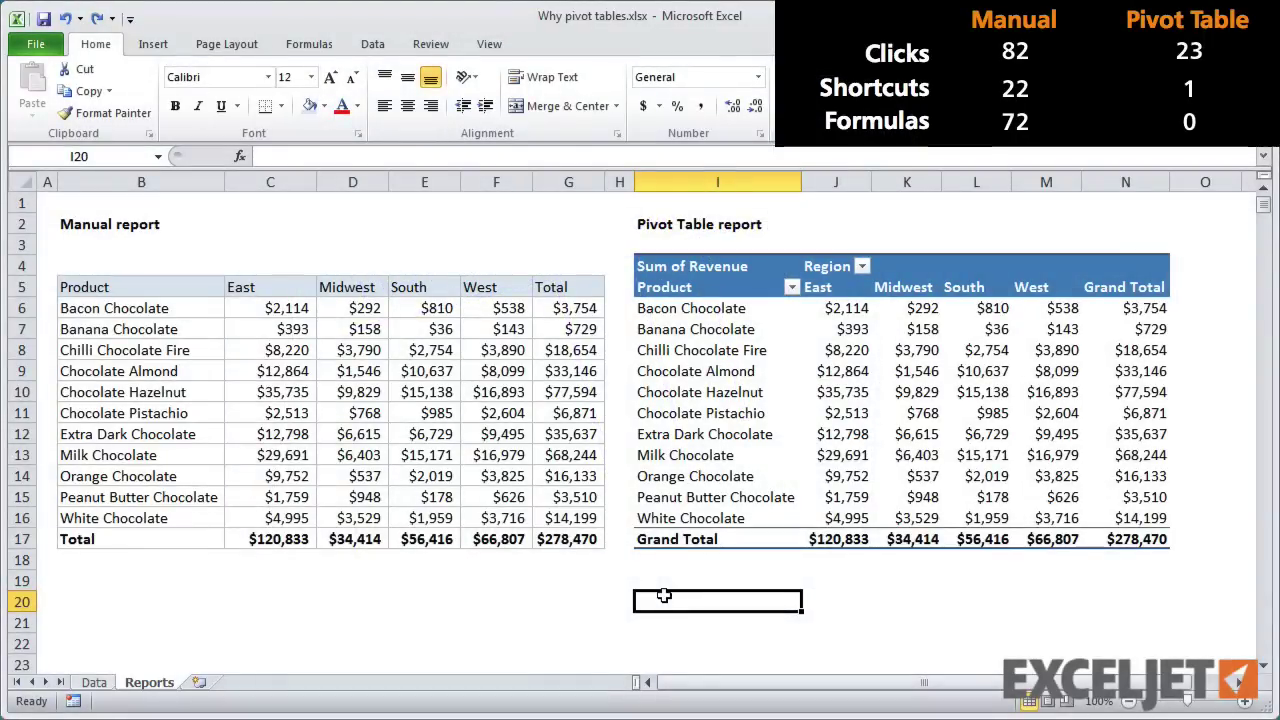
- Replace the region headings in C5:E5 with 2011, 2012 and 2013
click(273, 284)
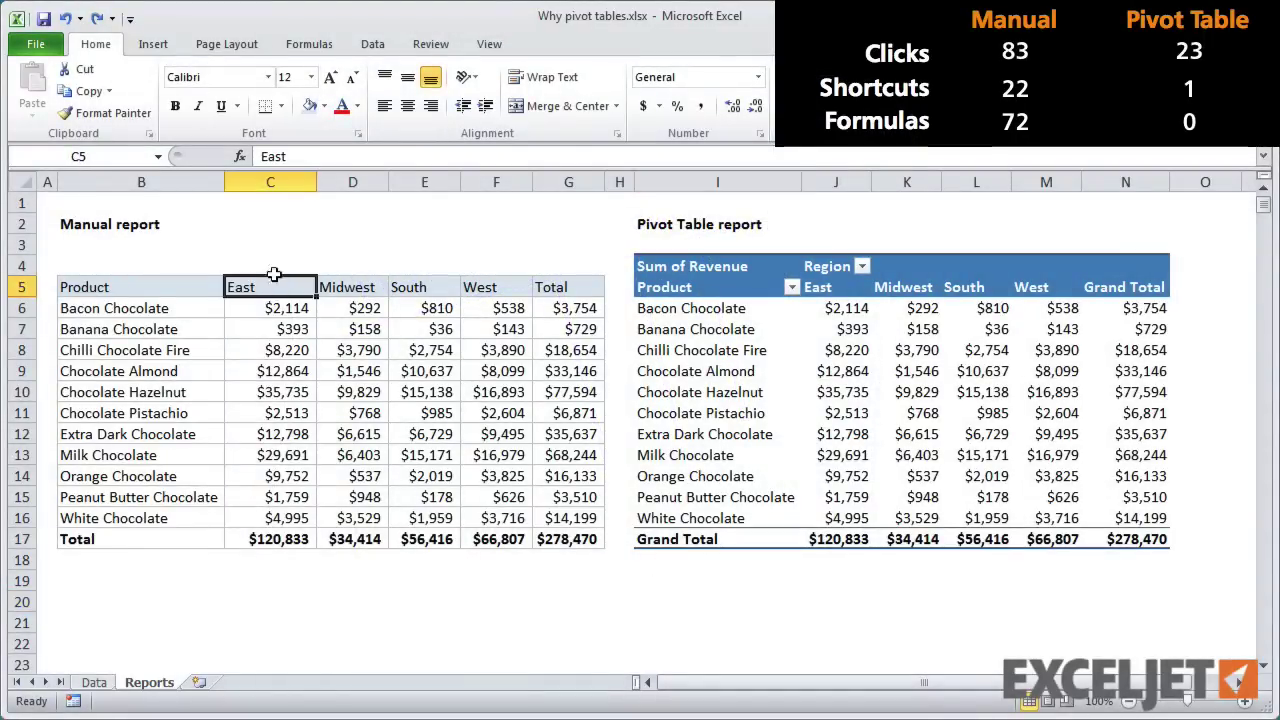
text(2011)
key(Tab)
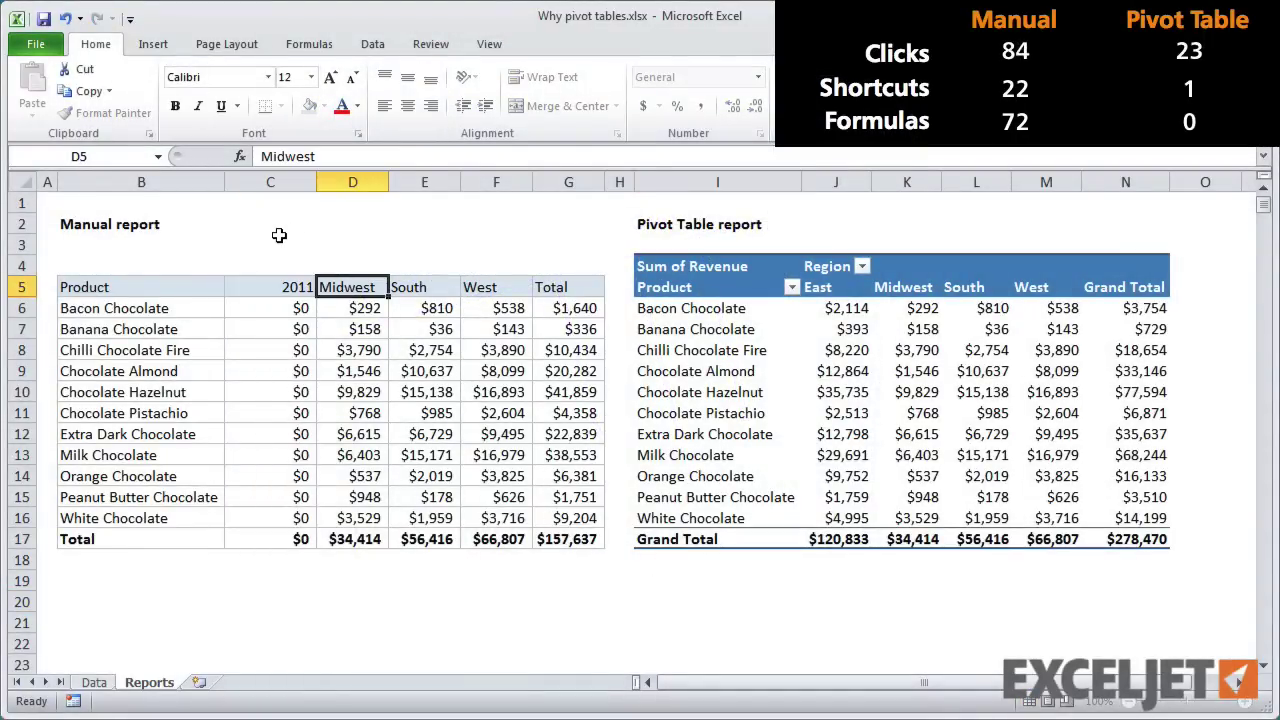
text(2012)
key(Tab)
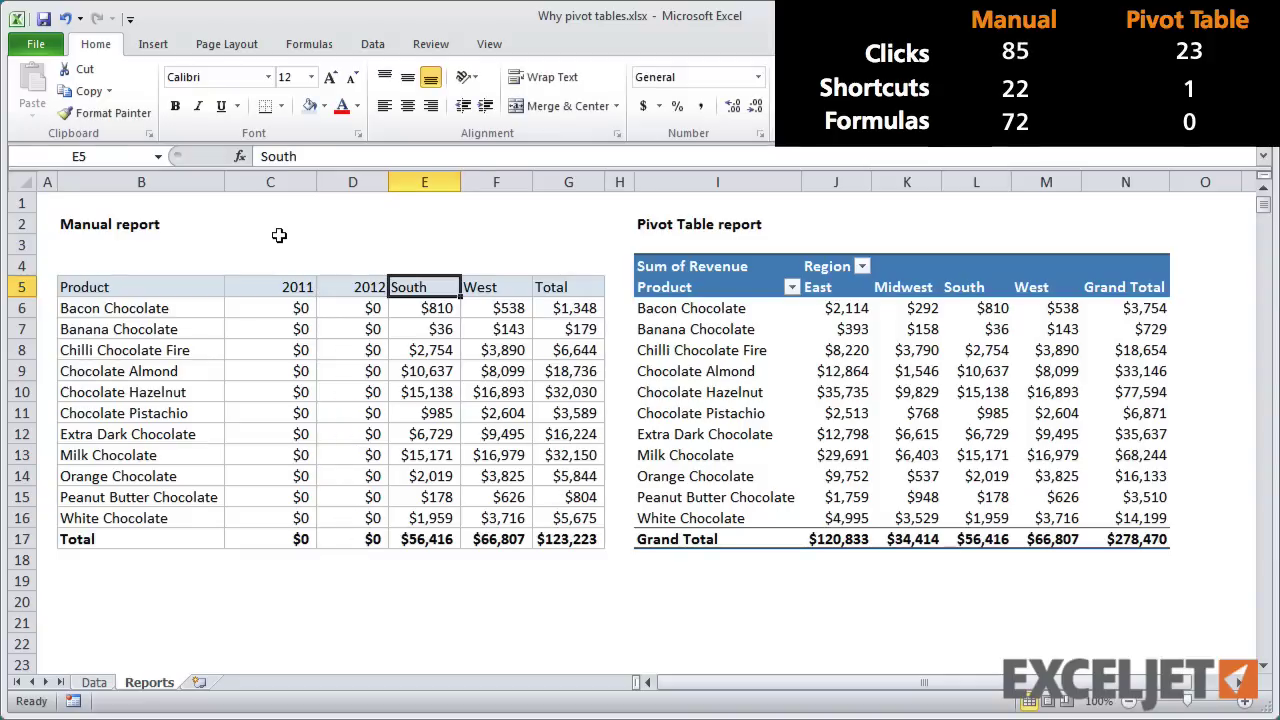
text(2013)
key(Tab)
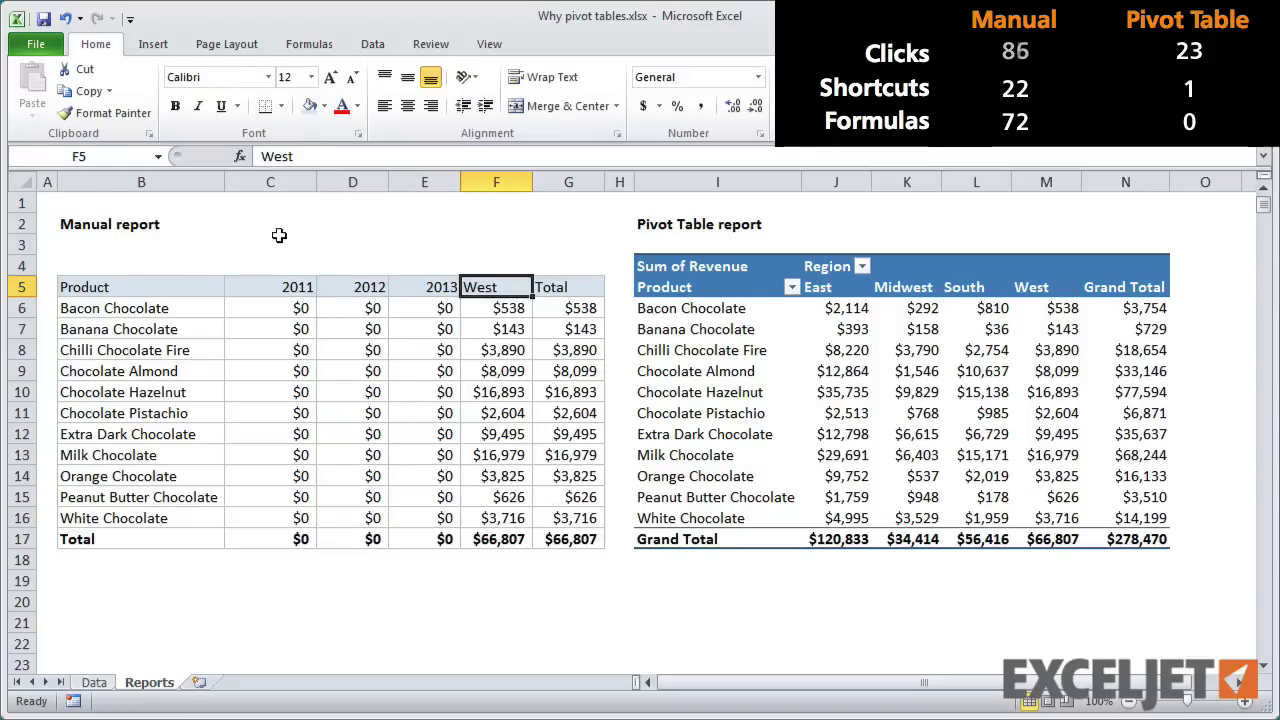
- Delete the West column F from the manual report
right_click(490, 183)
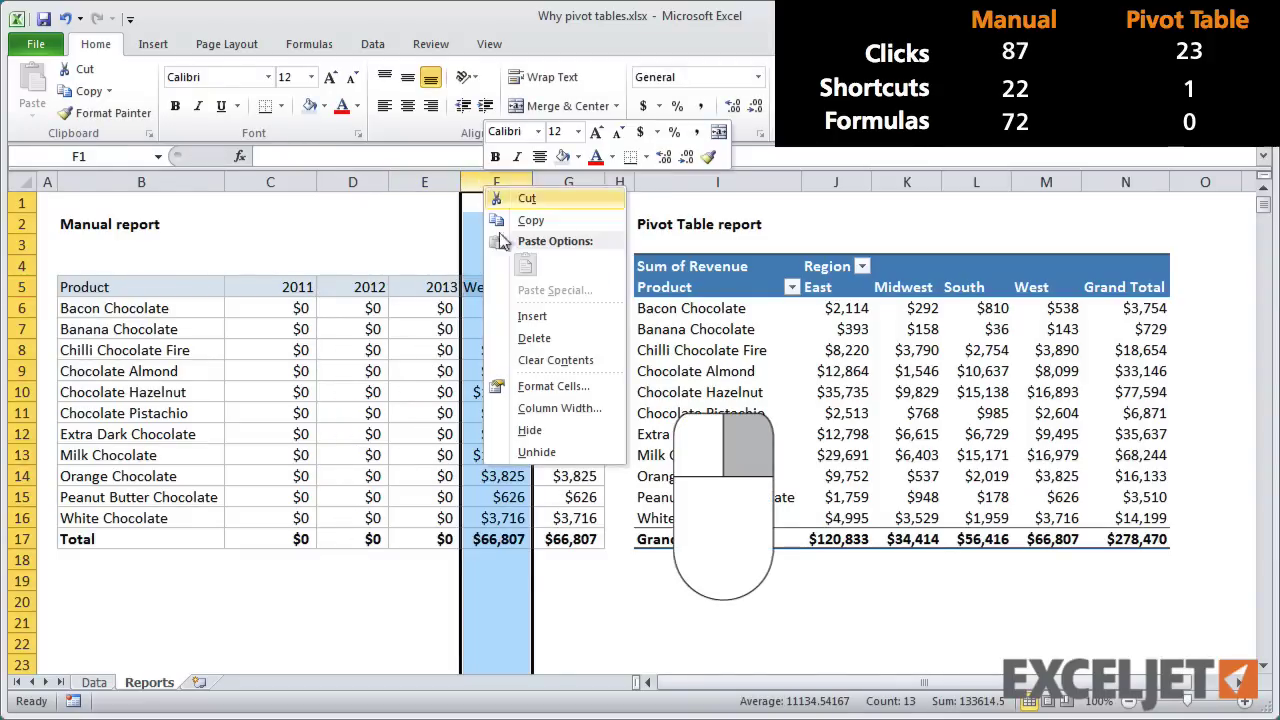
click(534, 338)
click(294, 309)
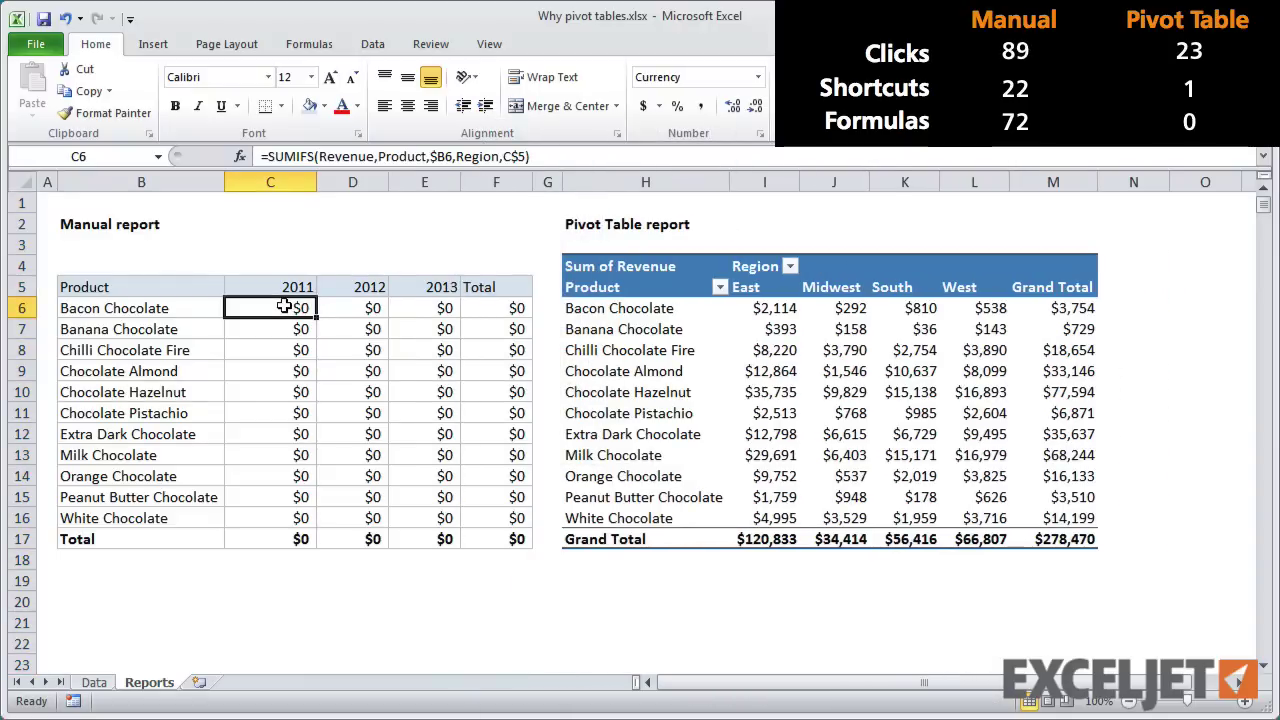
- Replace C6's Region criterion with date >= DATE(C$5,1,1)
drag(457, 157, 530, 157)
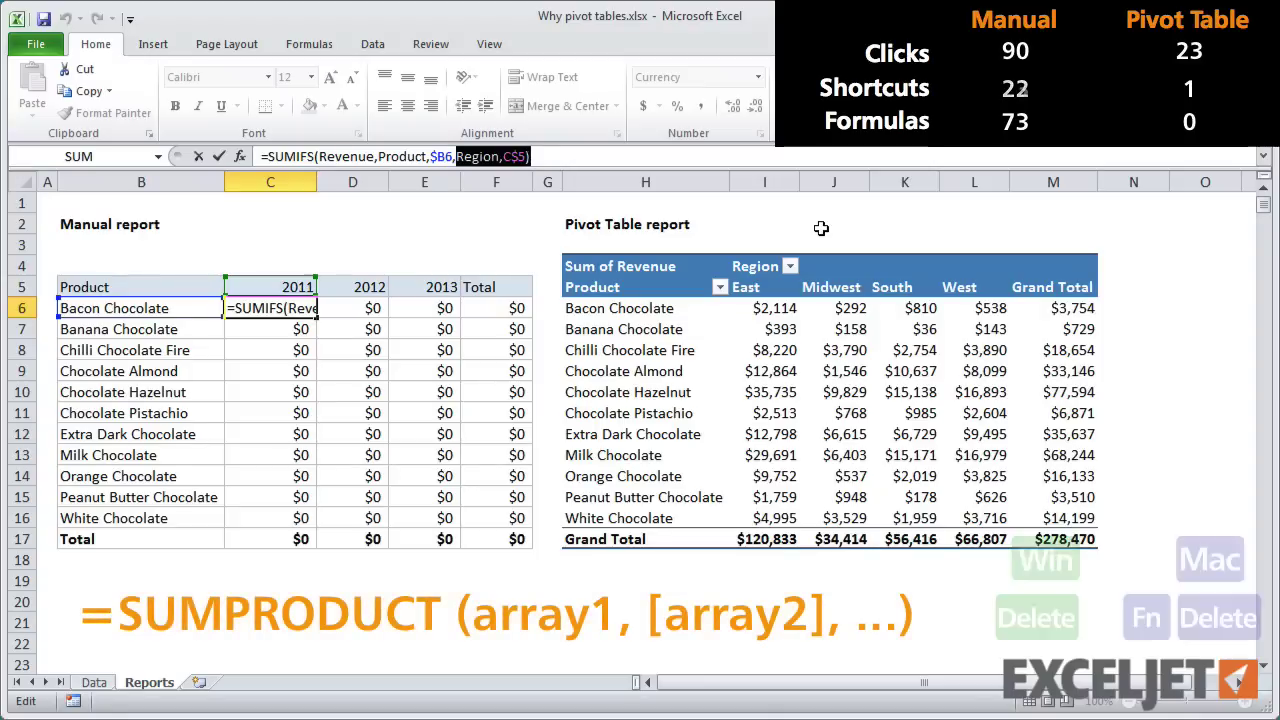
key(Delete)
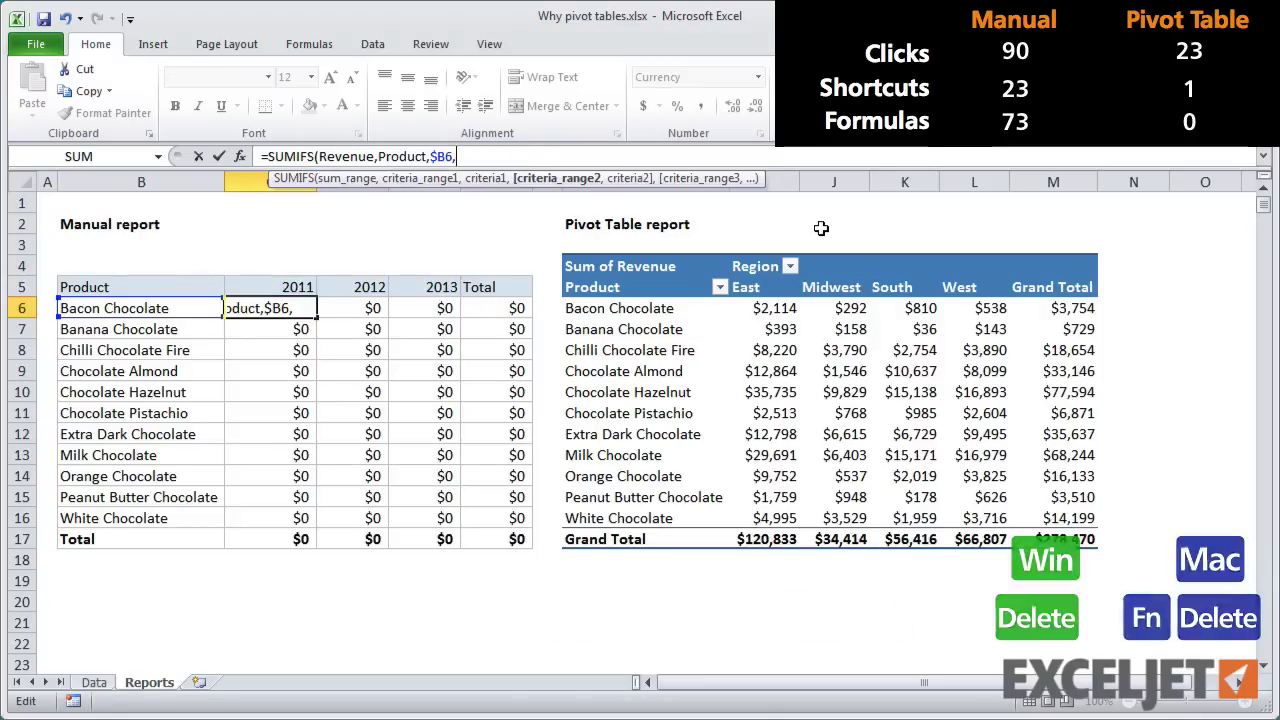
text(date)
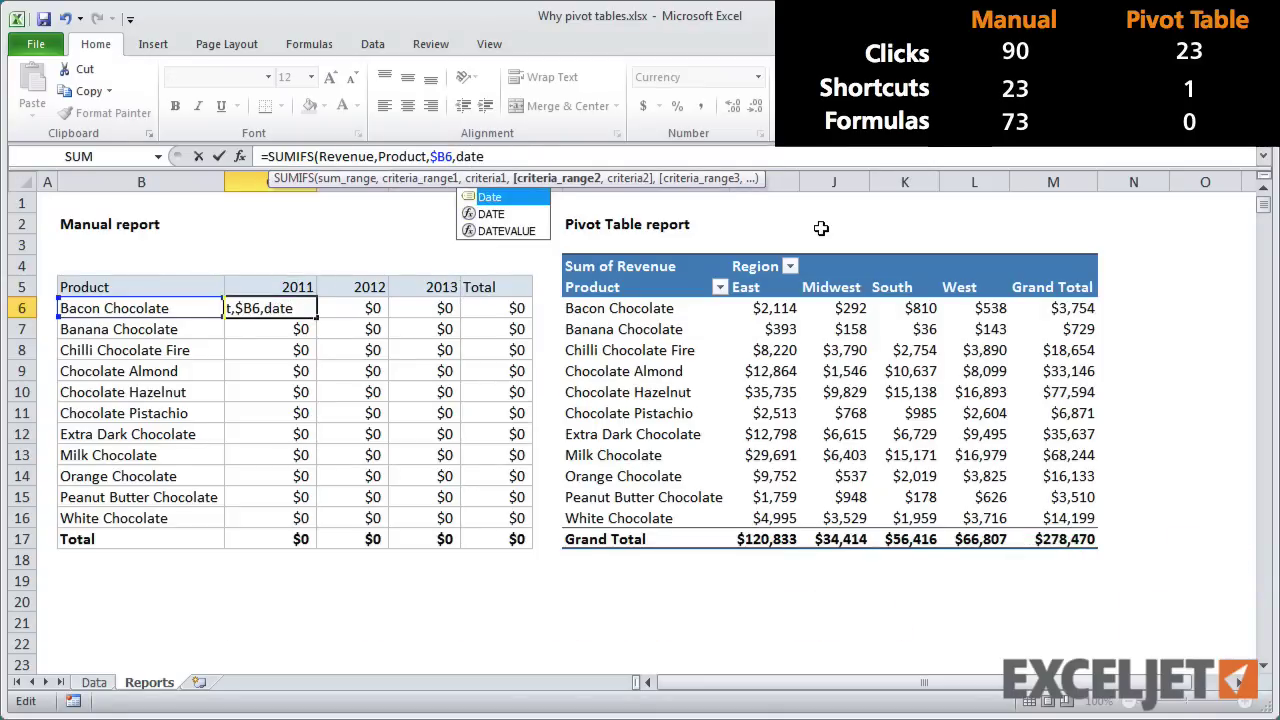
text(,)
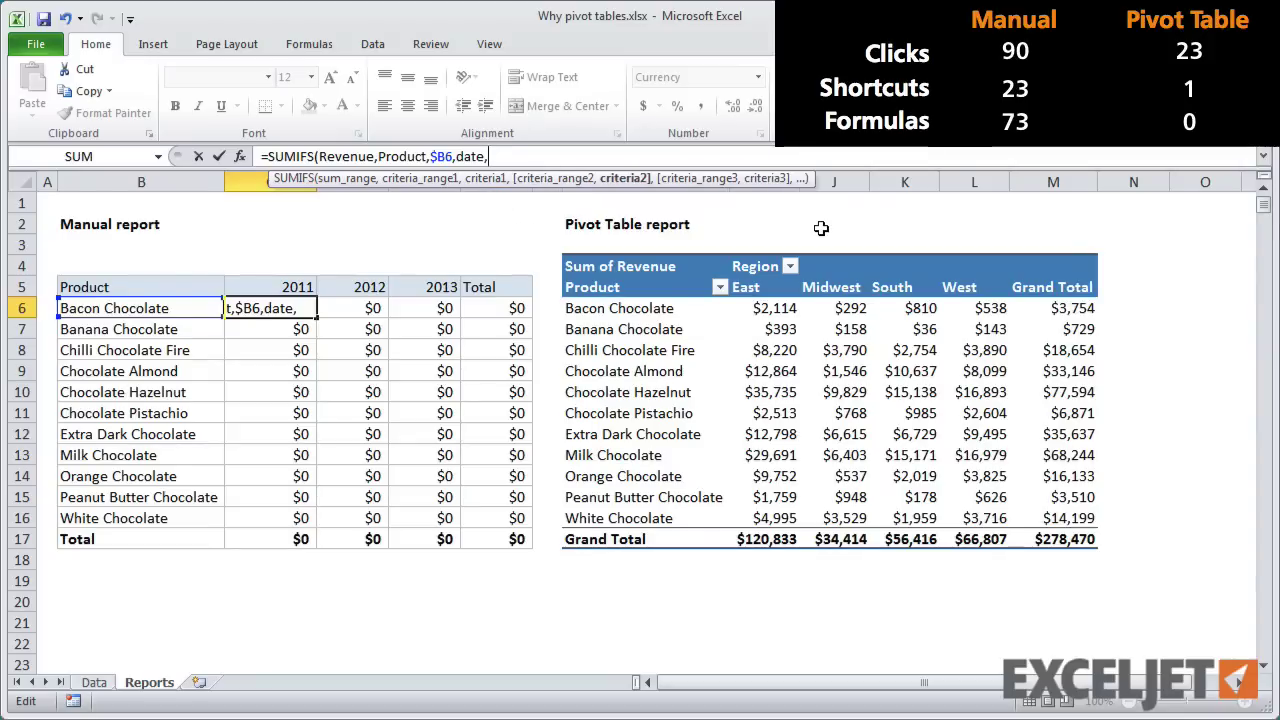
text(">="&DATE()
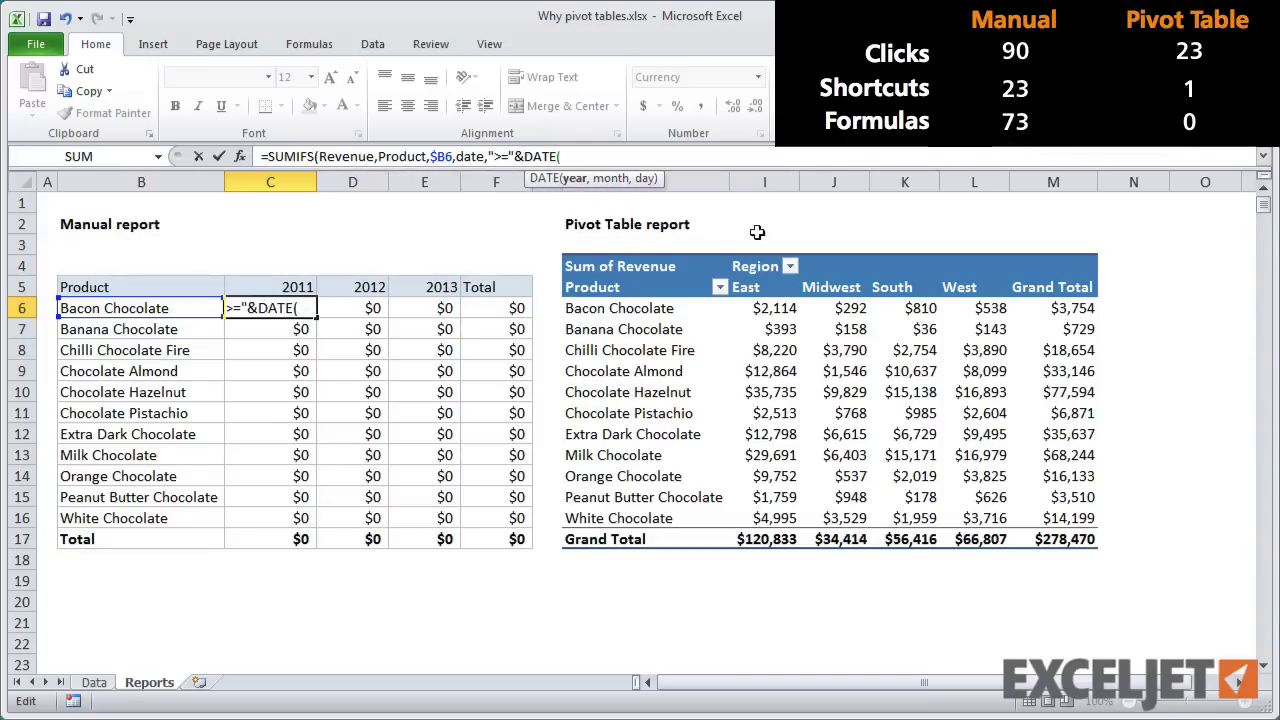
click(312, 285)
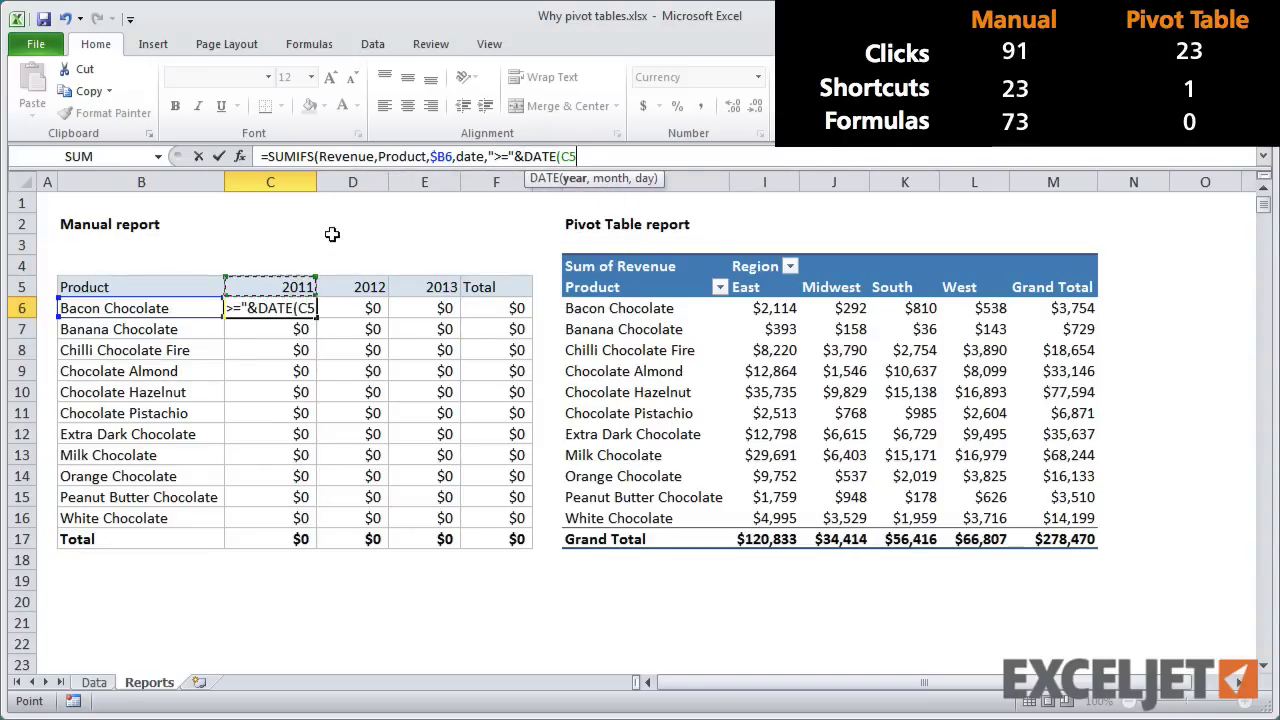
key(F4)
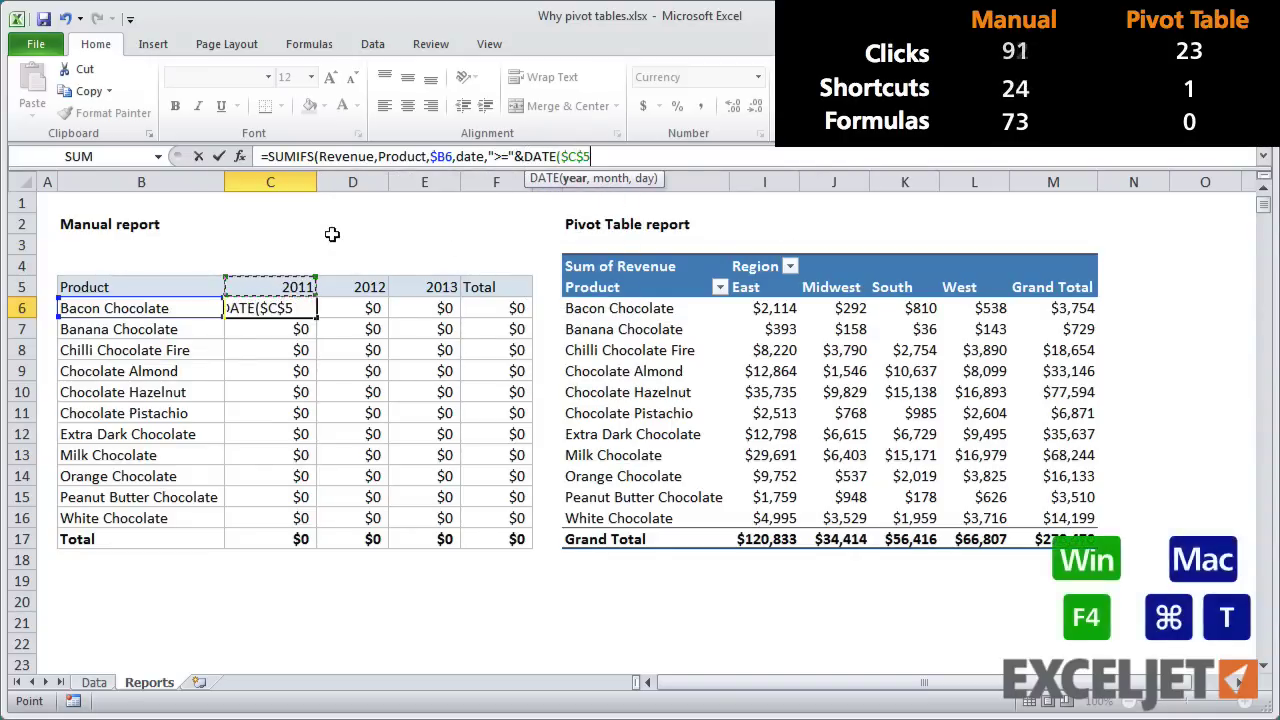
key(F4)
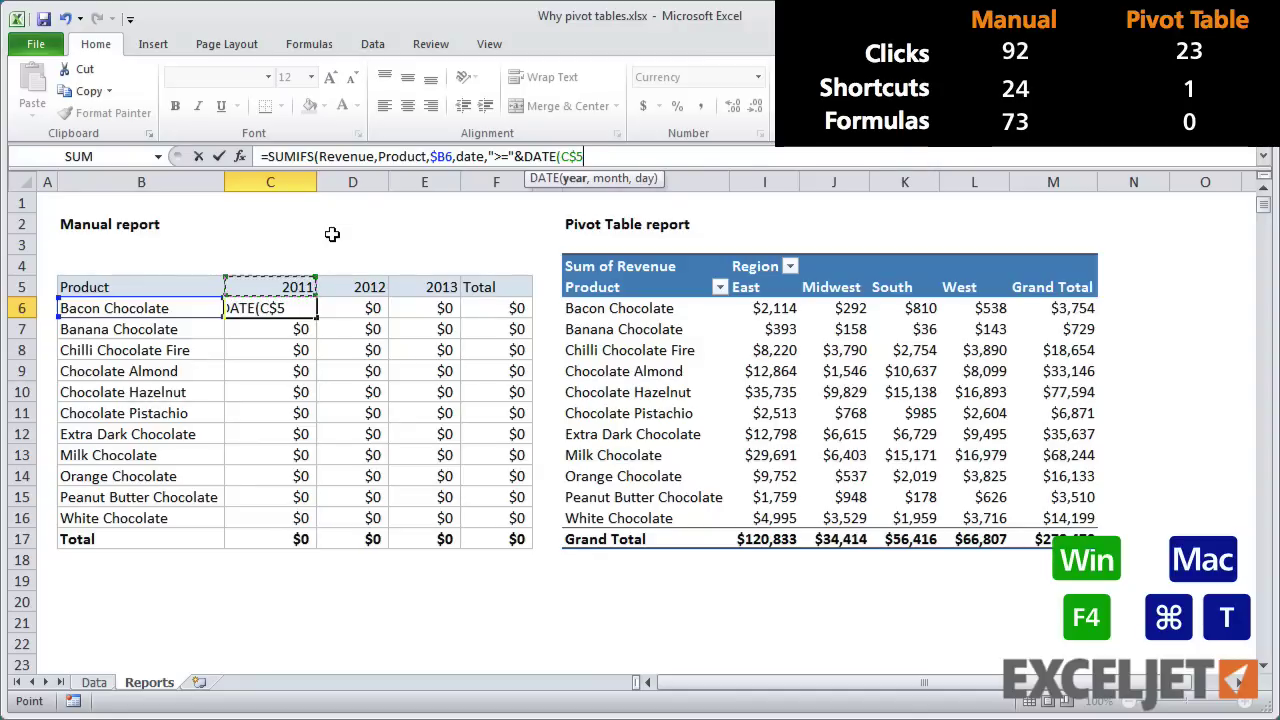
- Add the date <= DATE(C$5,12,31) criterion and commit the formula
text(,1,1)
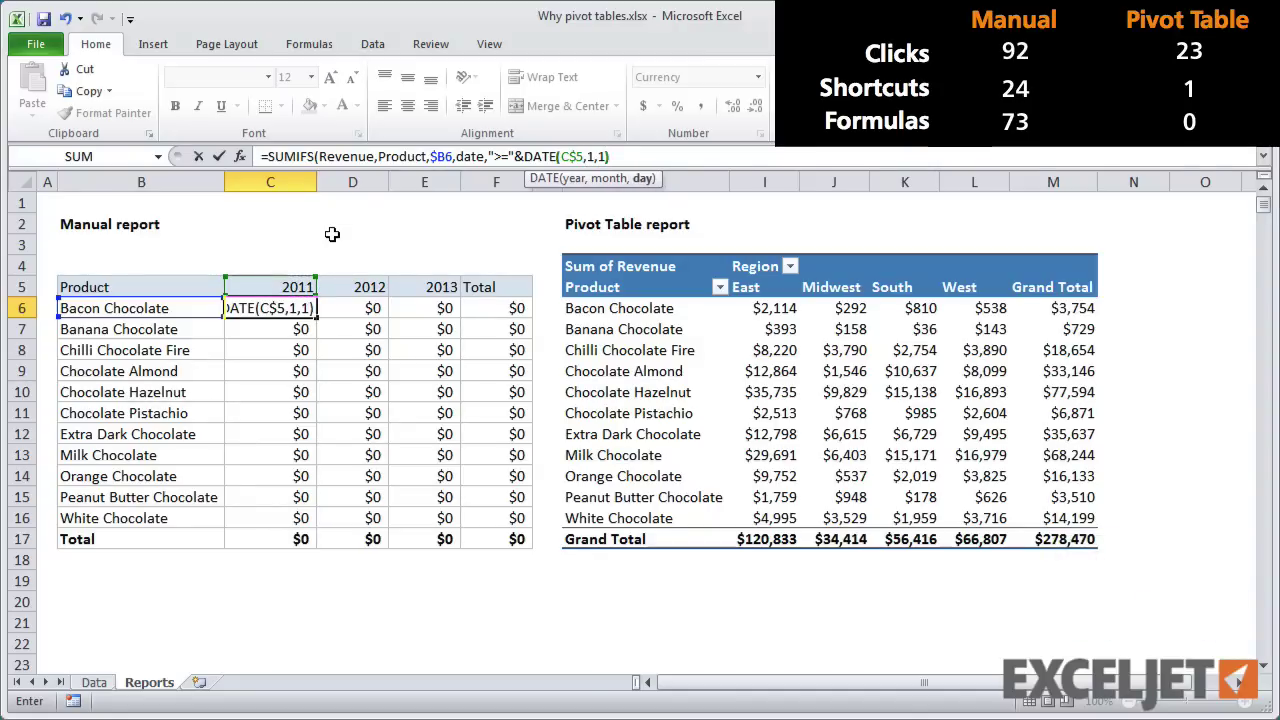
text(,date)
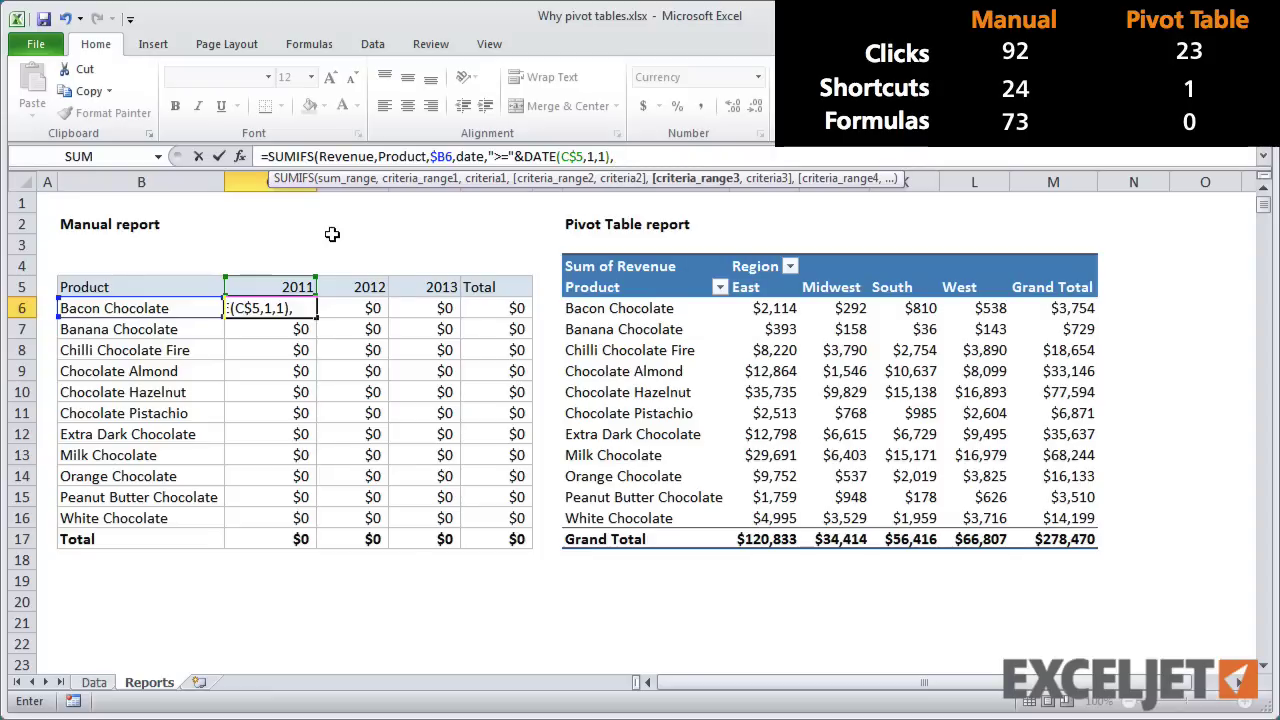
text(,)
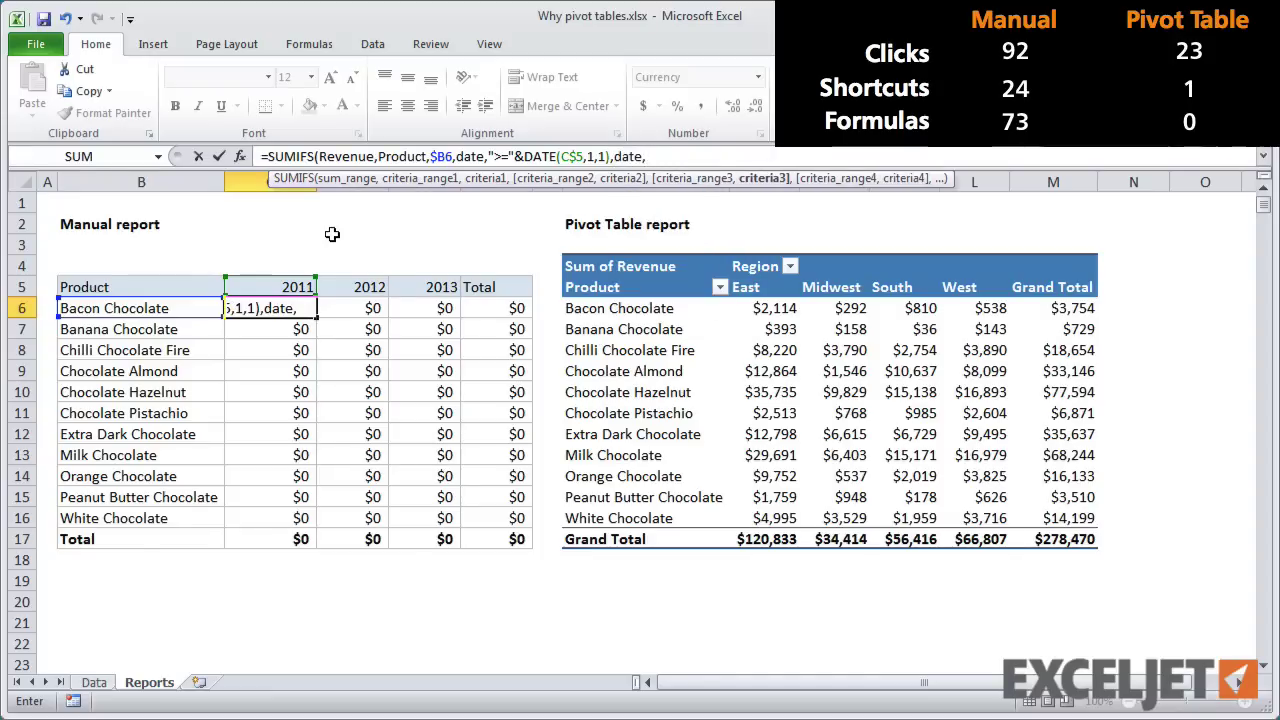
text("<="&)
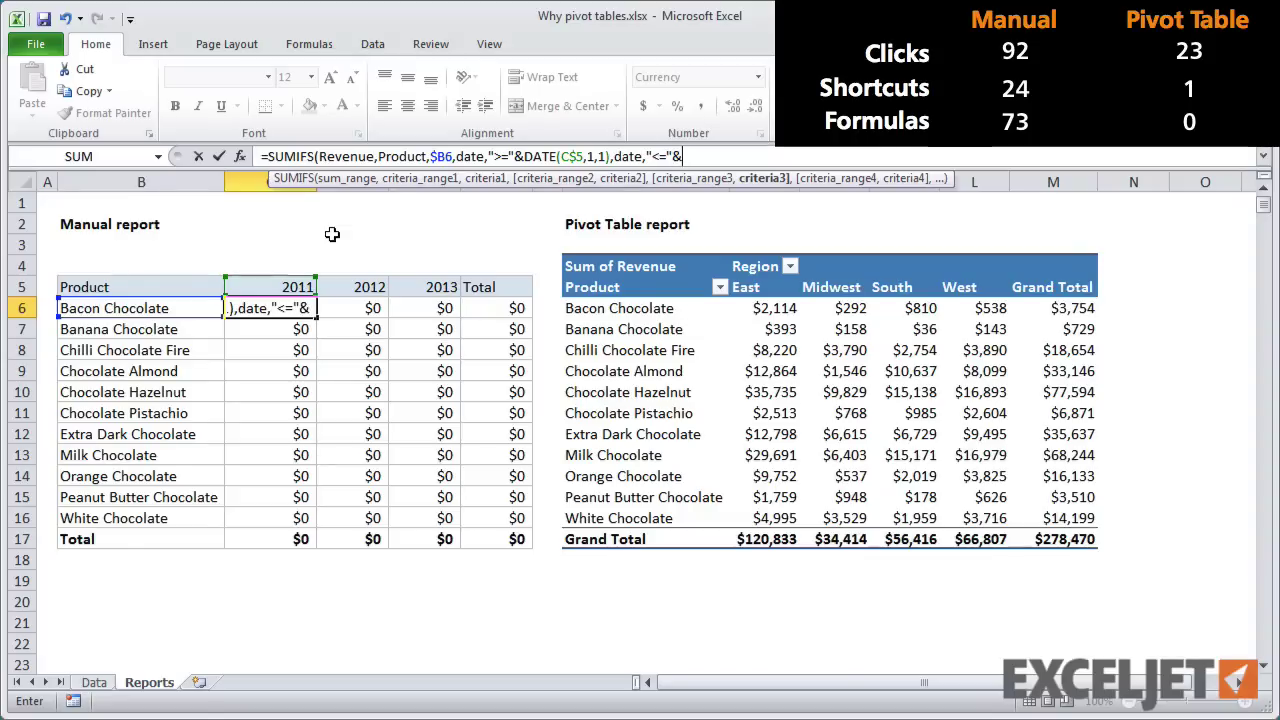
text(d)
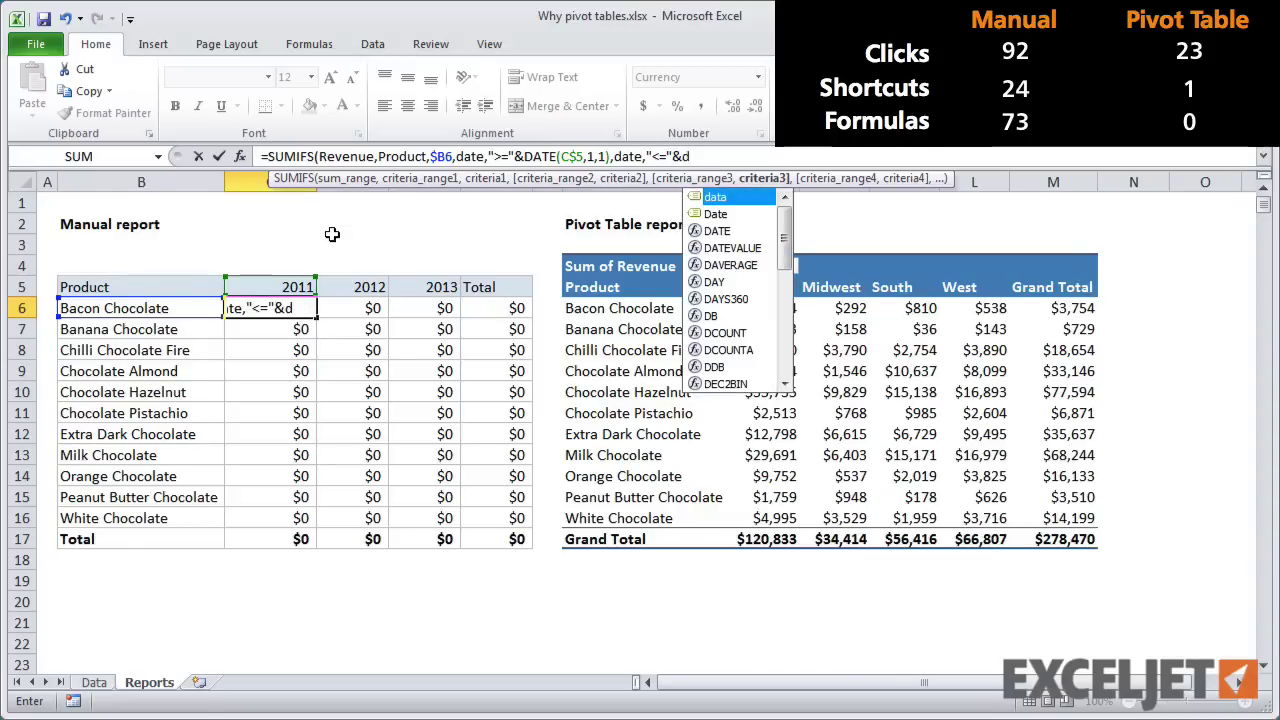
text(ate)
key(Tab)
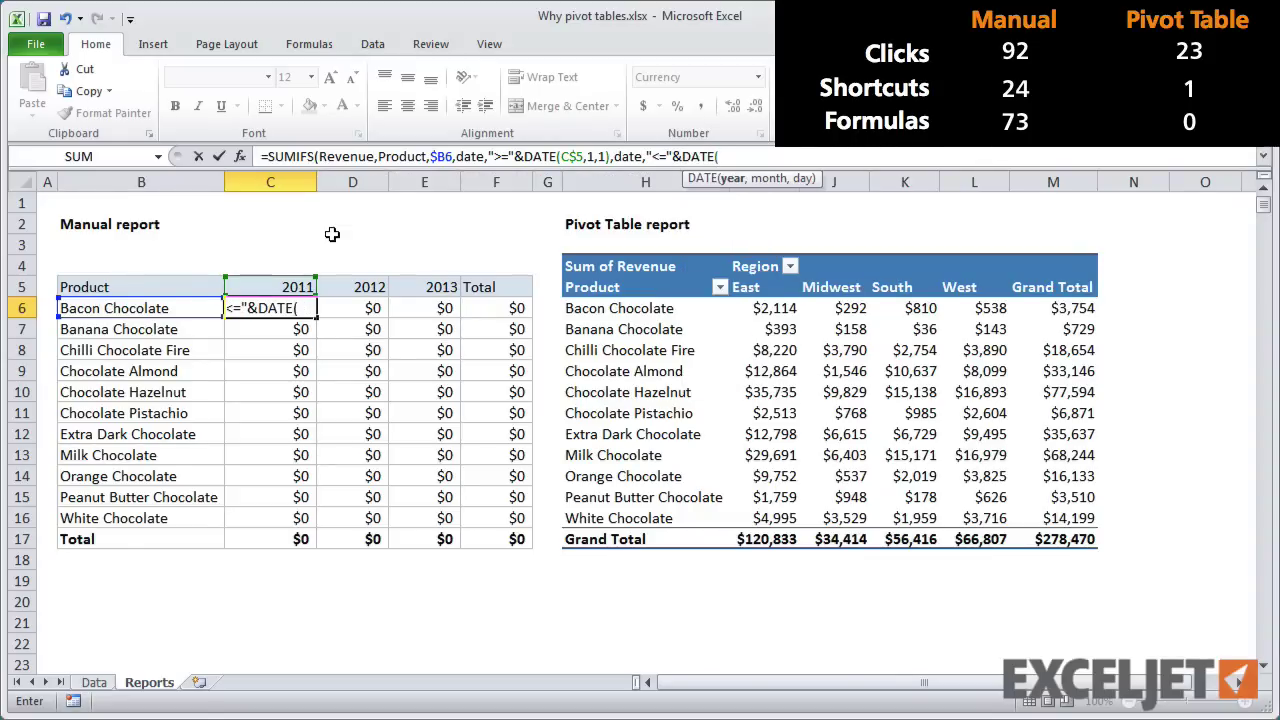
click(288, 281)
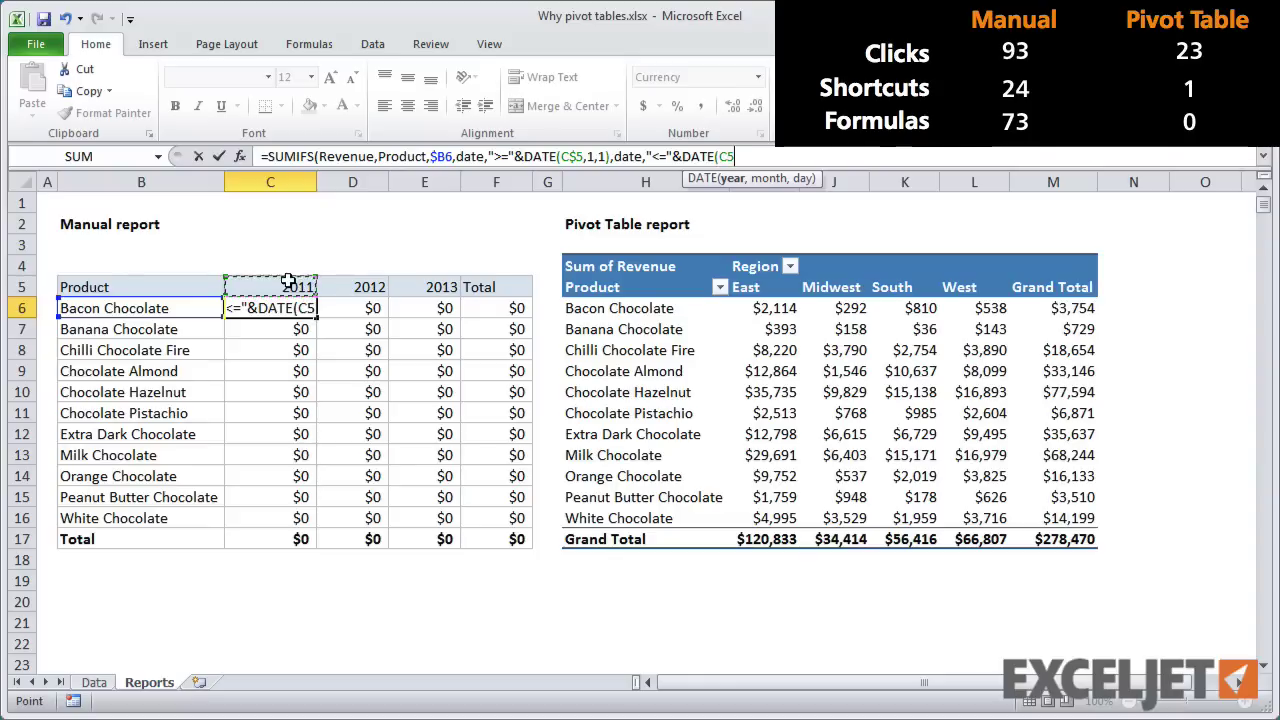
key(F4)
key(F4)
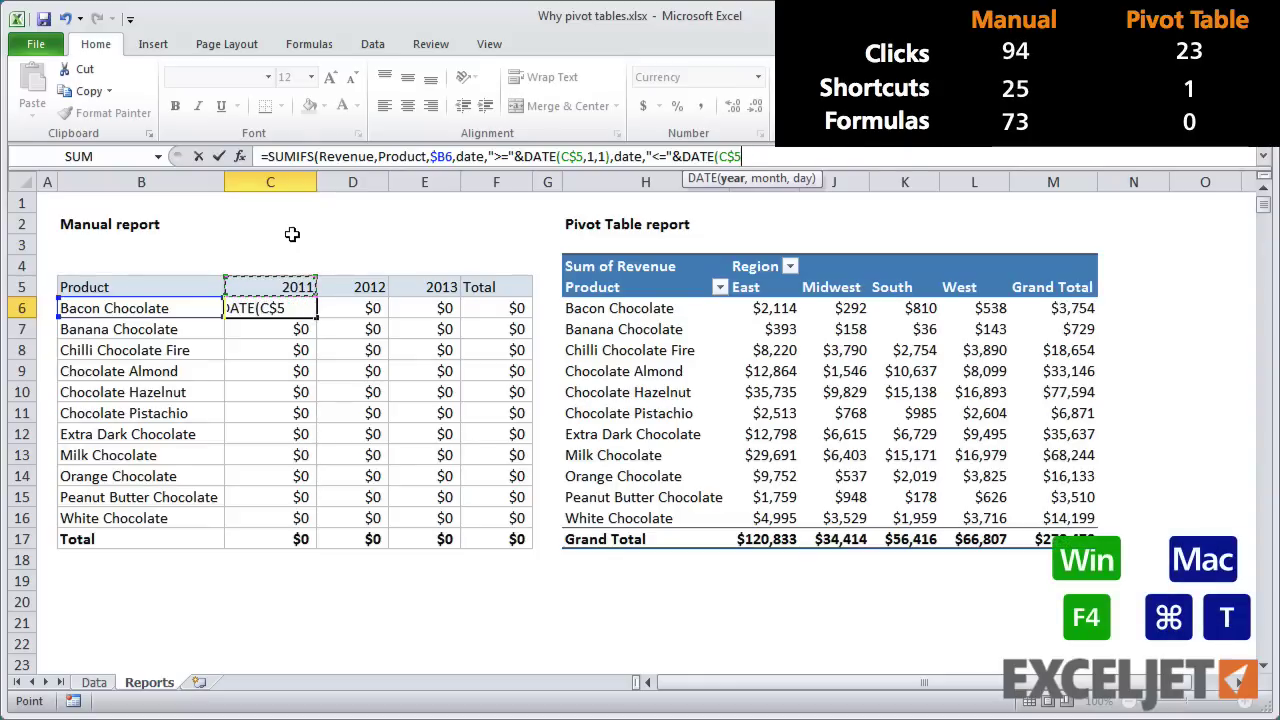
text(,12,)
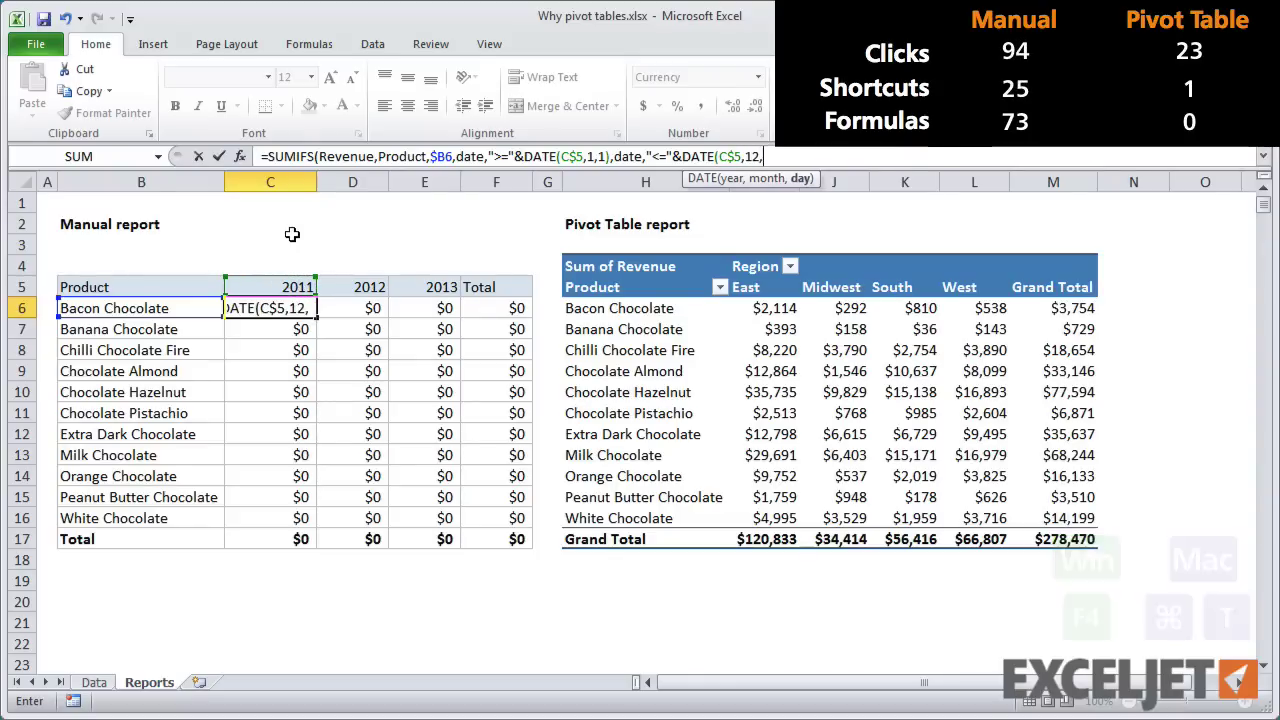
text(31)
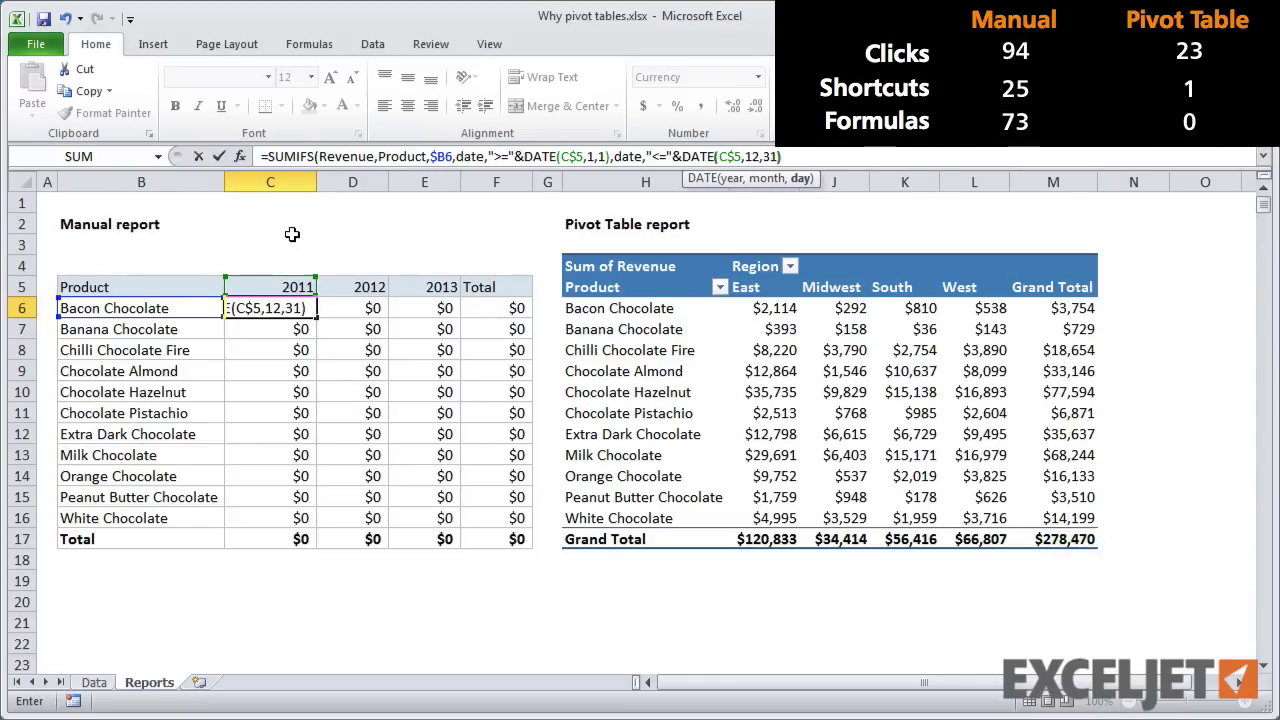
key(Return)
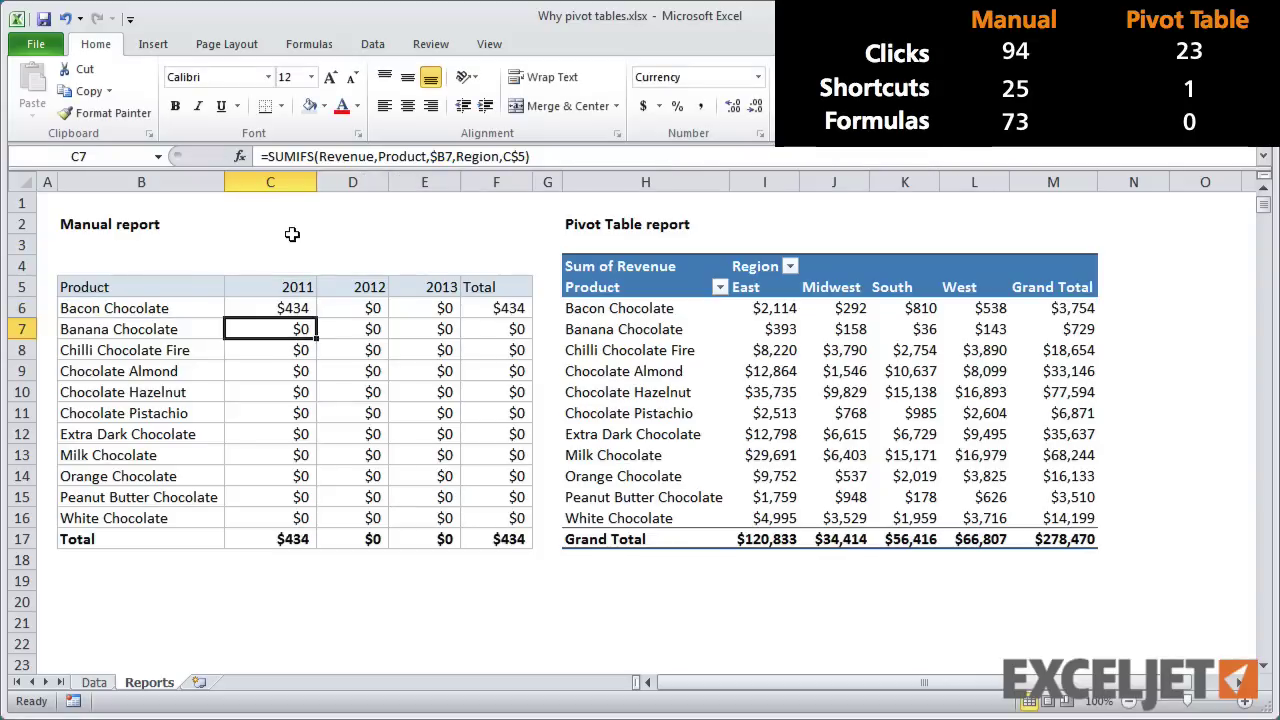
- Fill C6's date-range SUMIFS down to C16 and across through column E
click(296, 307)
drag(316, 316, 440, 530)
click(280, 576)
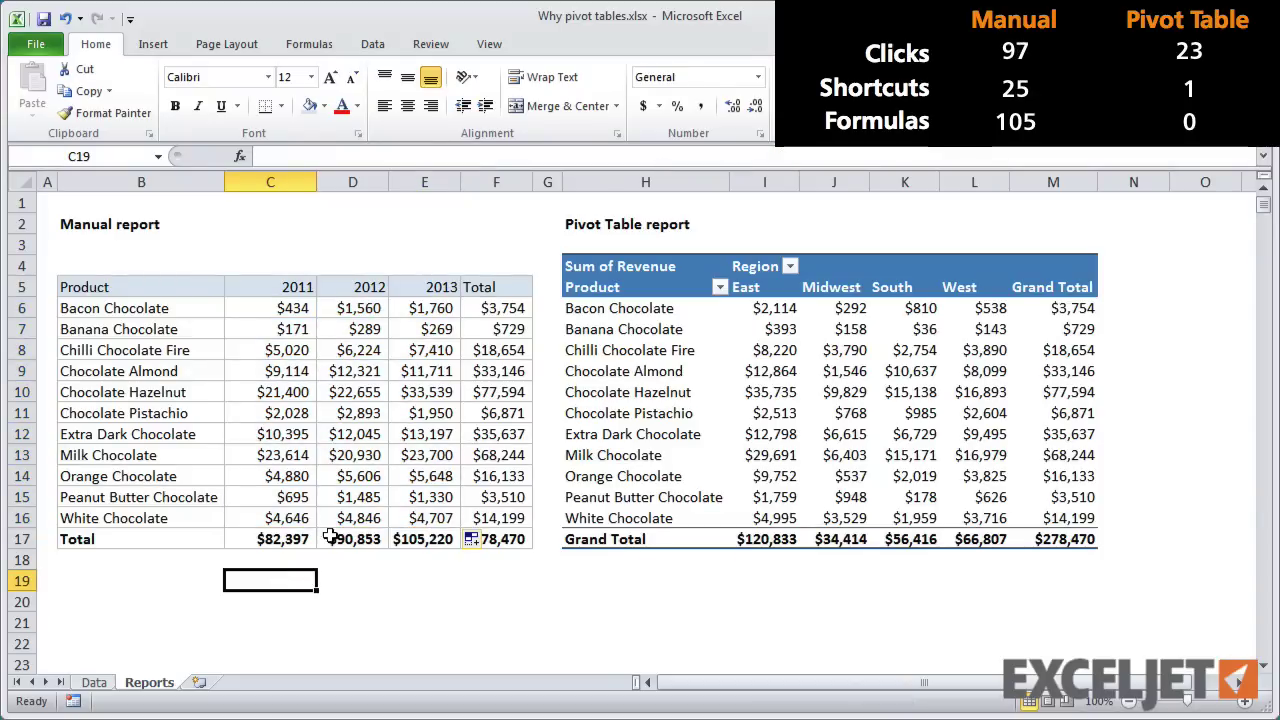
click(622, 309)
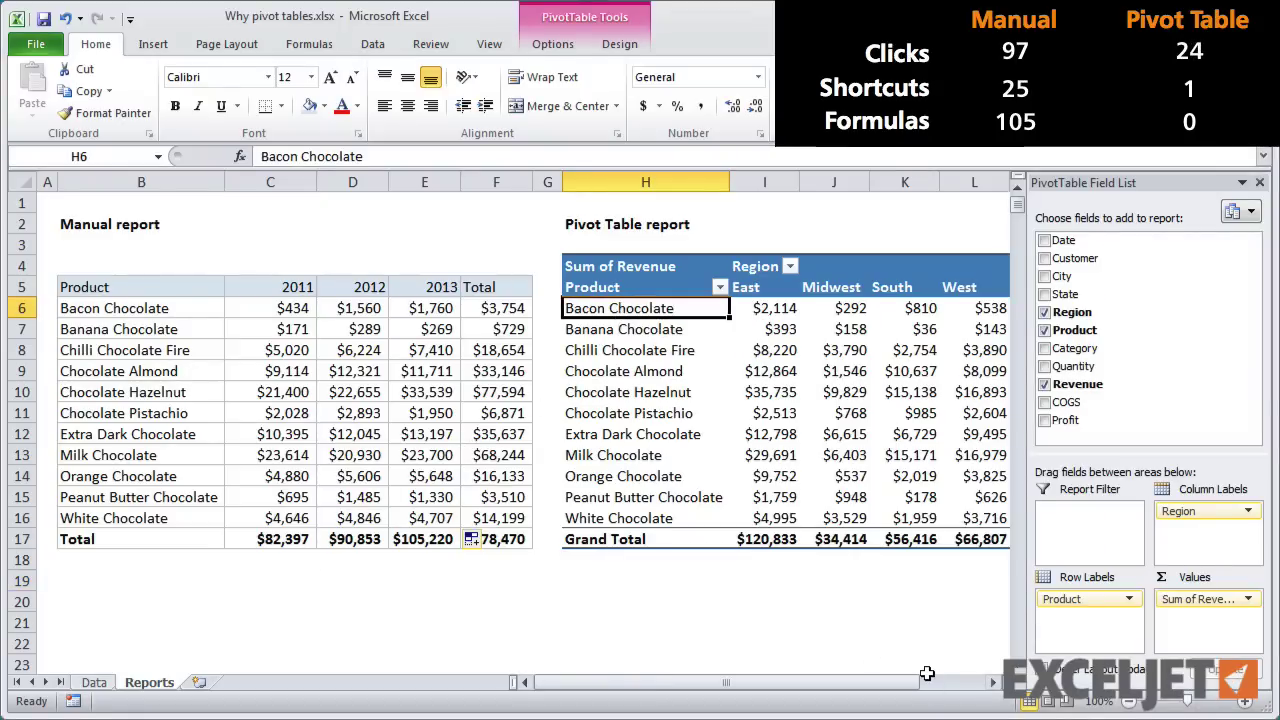
- Swap Region for Date in the pivot's column labels and group dates by Years only
drag(1217, 513, 940, 589)
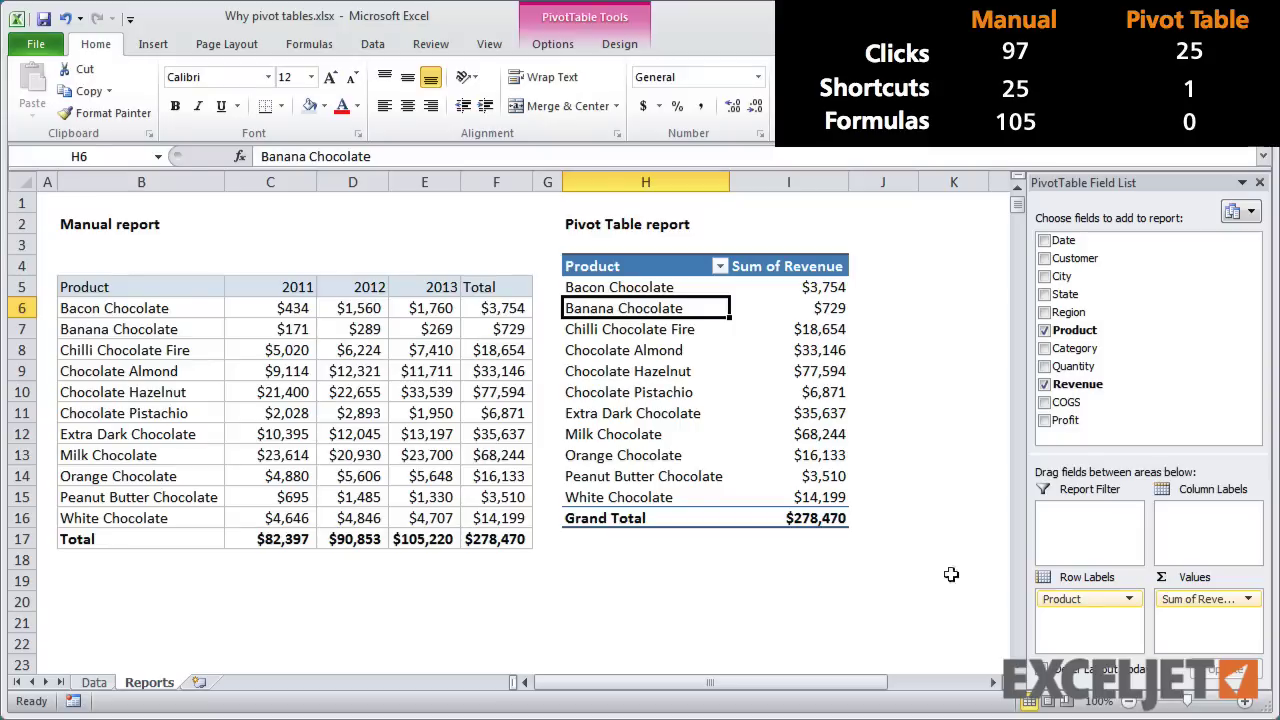
drag(1062, 242, 1192, 518)
right_click(779, 289)
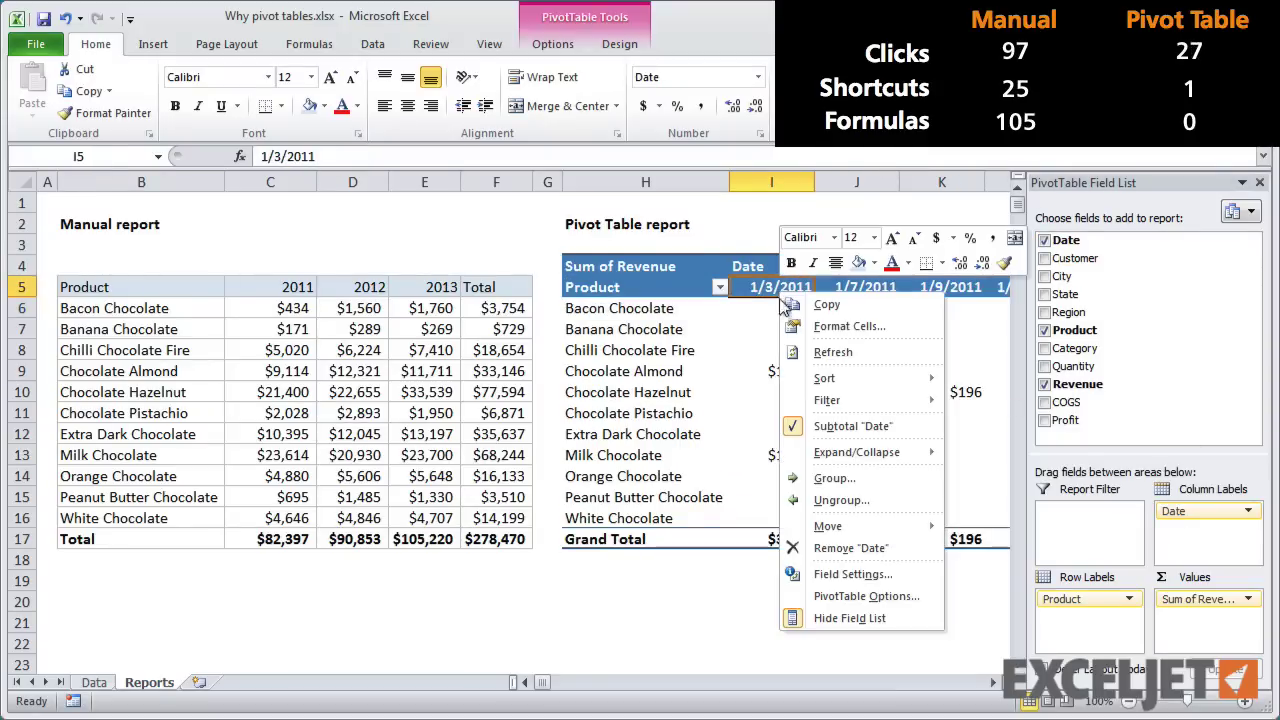
click(831, 476)
click(776, 495)
click(776, 521)
click(817, 591)
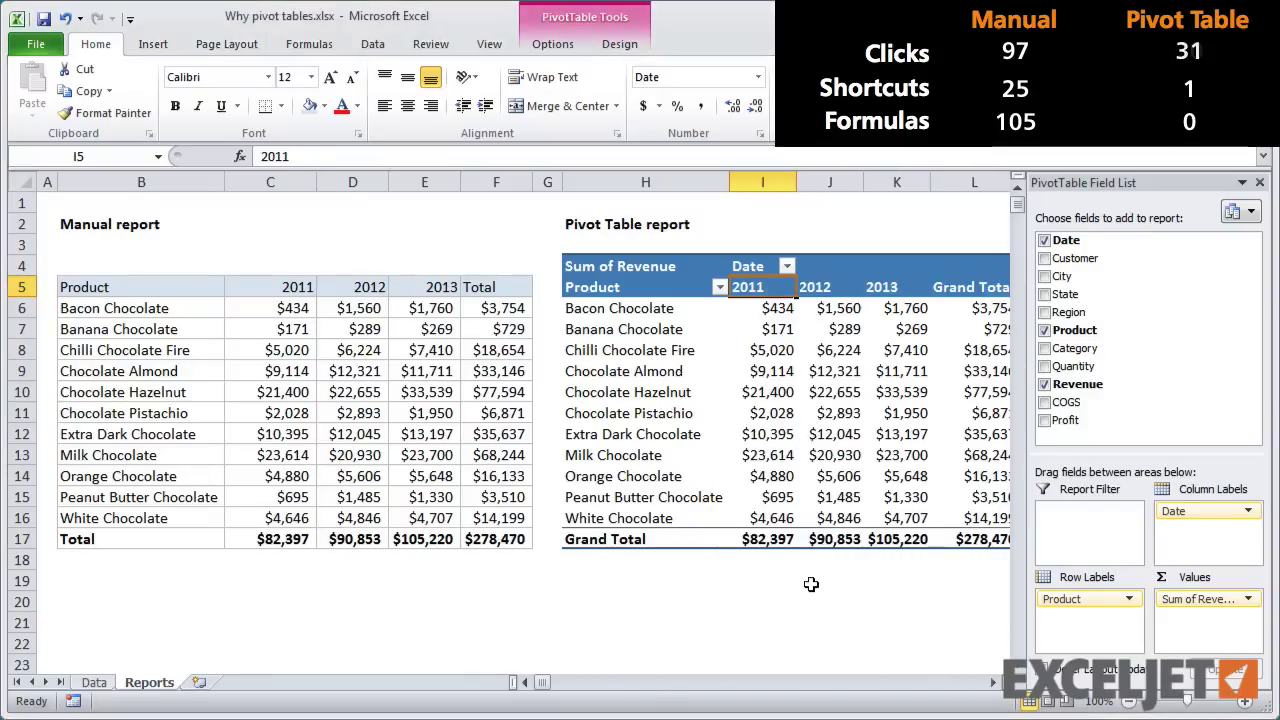
click(648, 582)
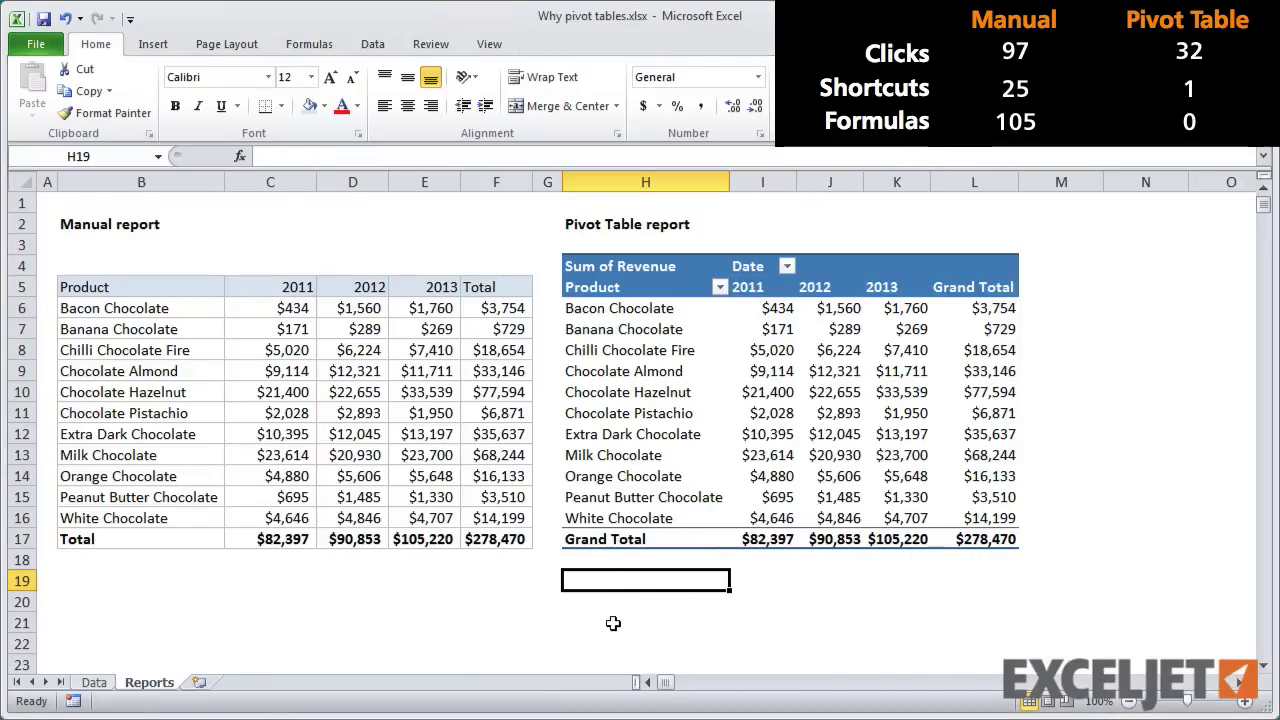